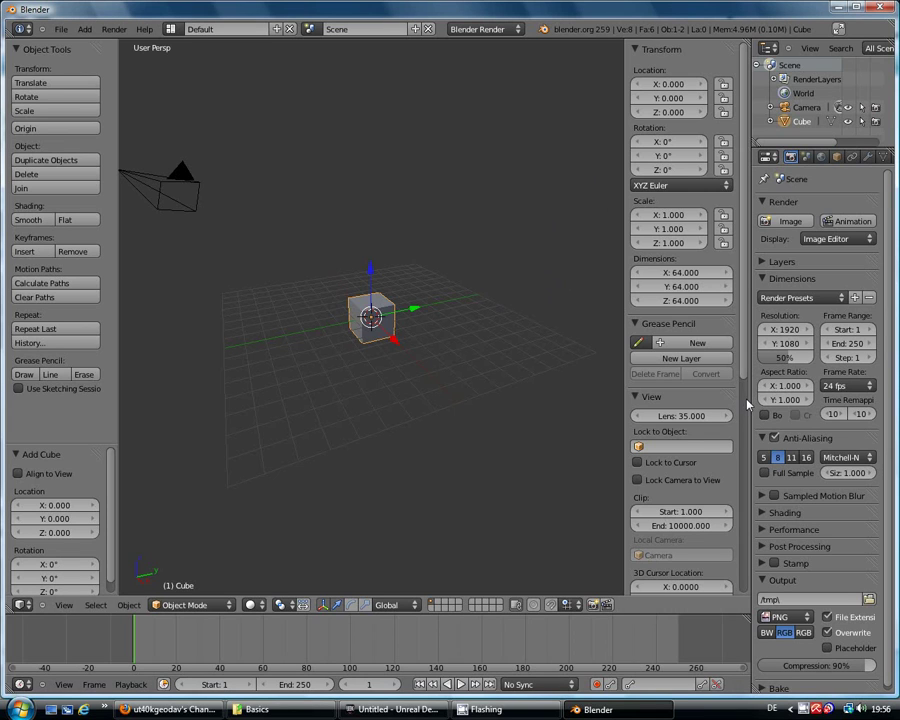
Create a new material for the cube and rename it from Material.001 to M_BC_Box.
left_click_drag(747, 399, 703, 400)
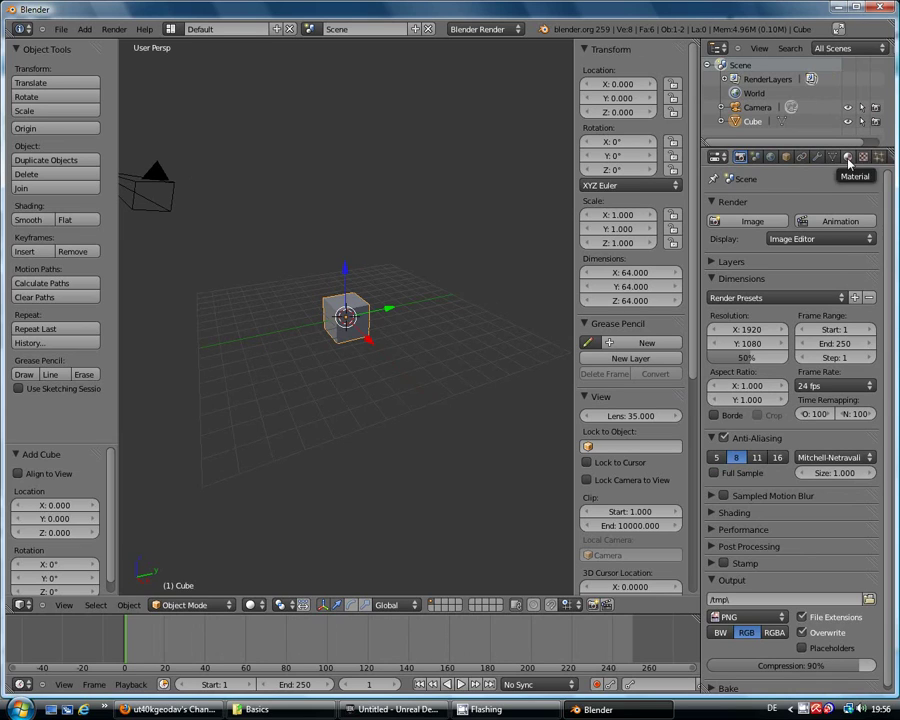
left_click(848, 159)
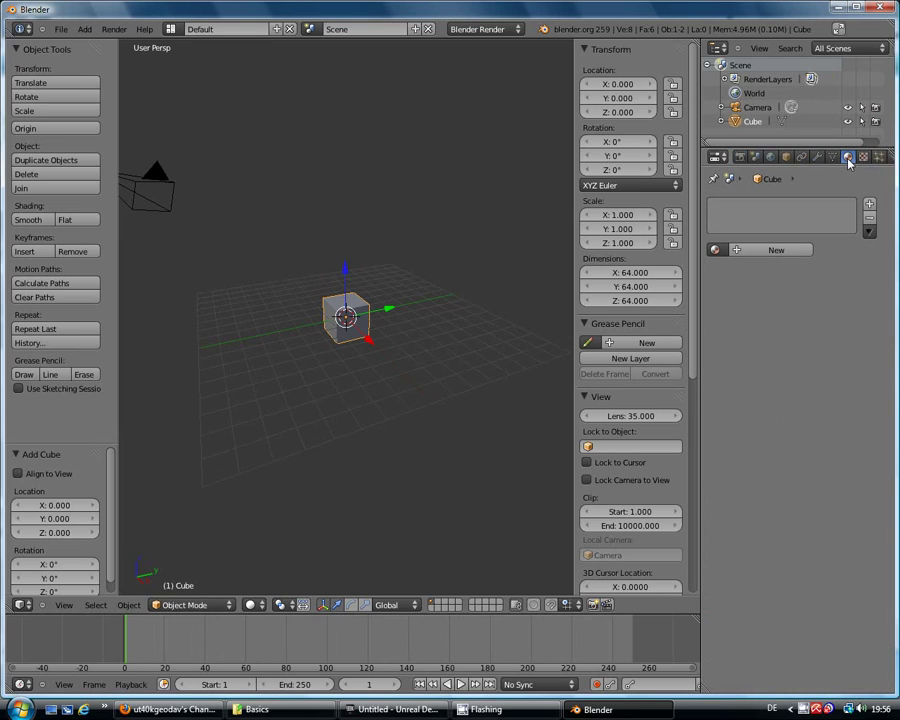
left_click(737, 251)
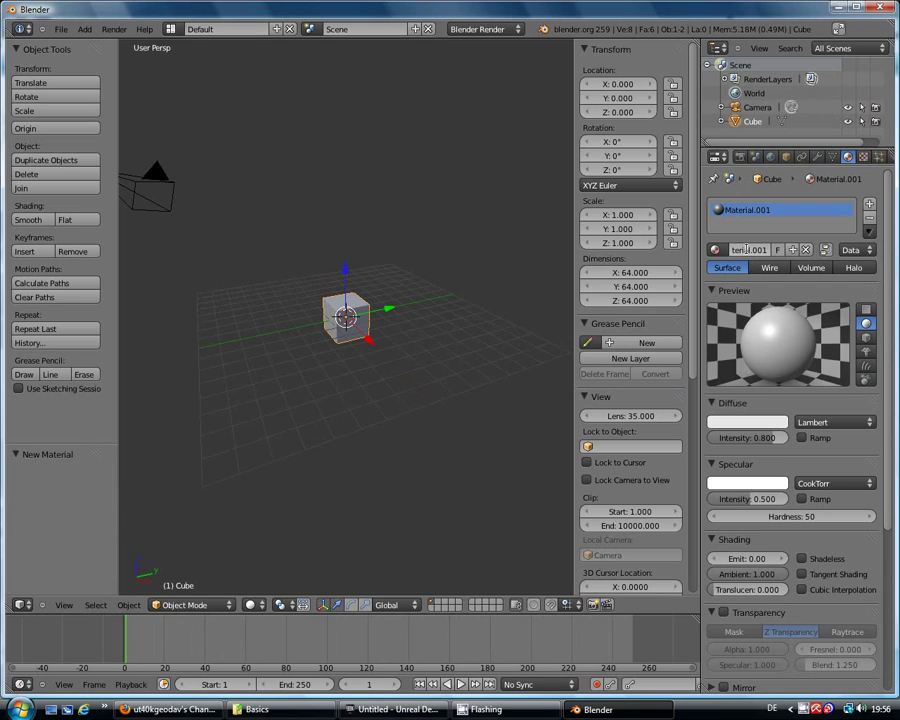
left_click(745, 250)
type("Bo")
type("_Box")
key("Home")
type("M_")
key("Return")
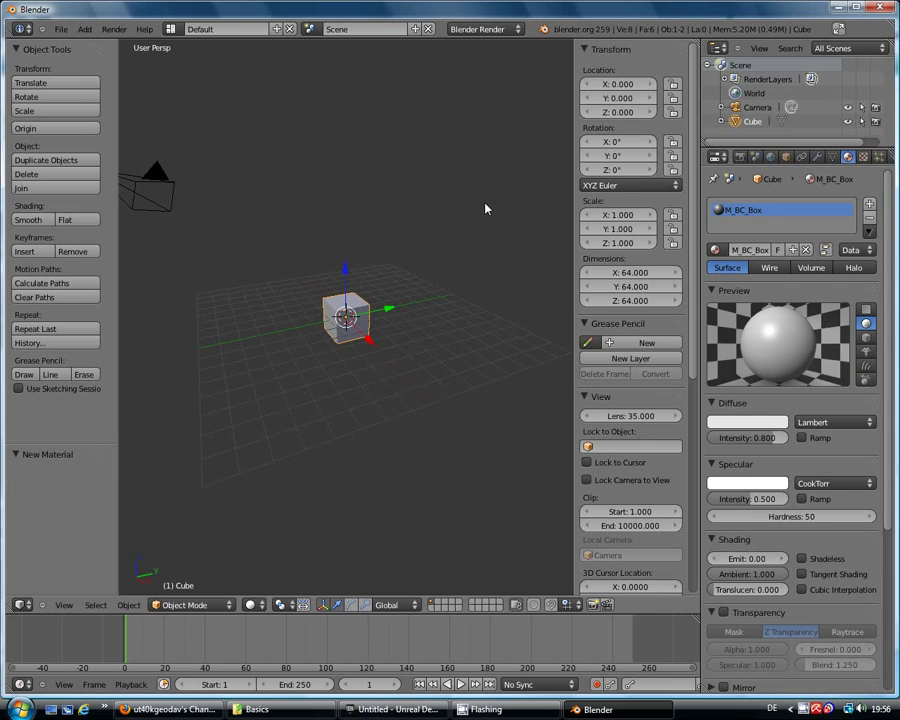
Add an Image or Movie texture to M_BC_Box that loads Blender_box.png.
left_click(863, 157)
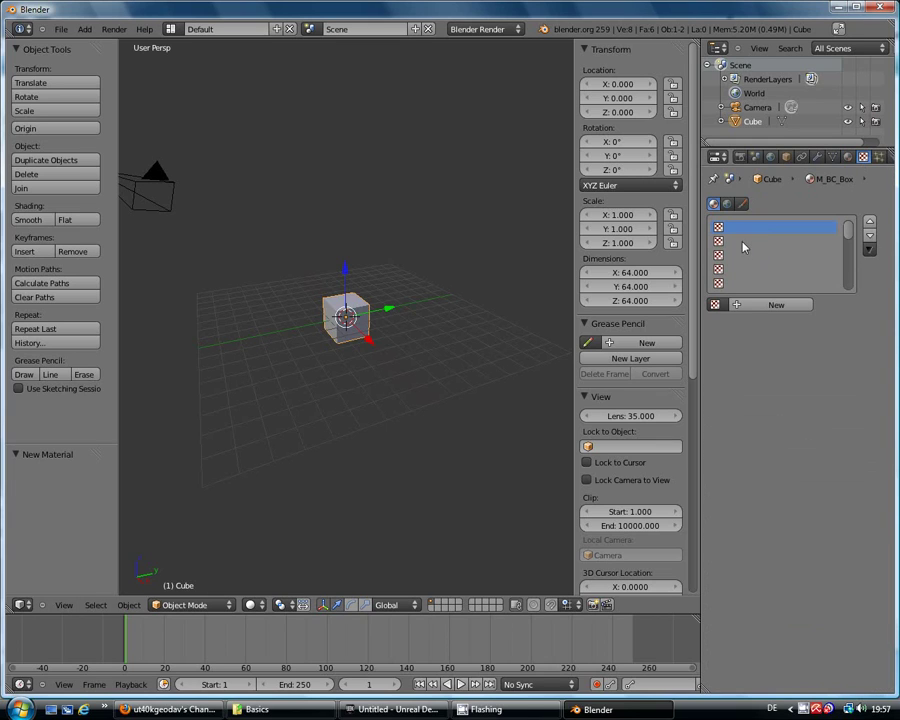
left_click(740, 305)
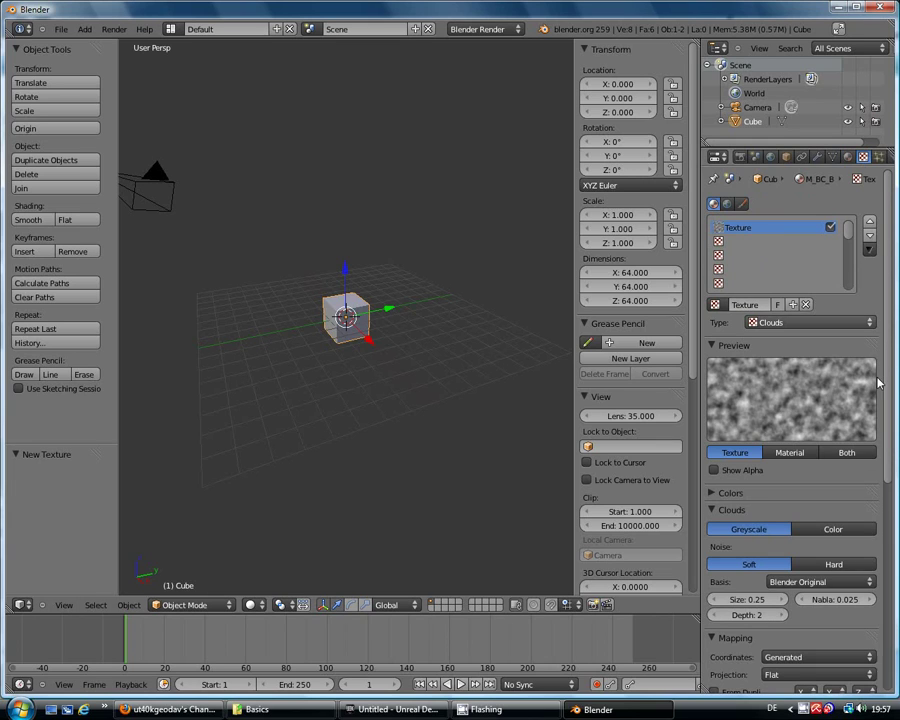
left_click(867, 322)
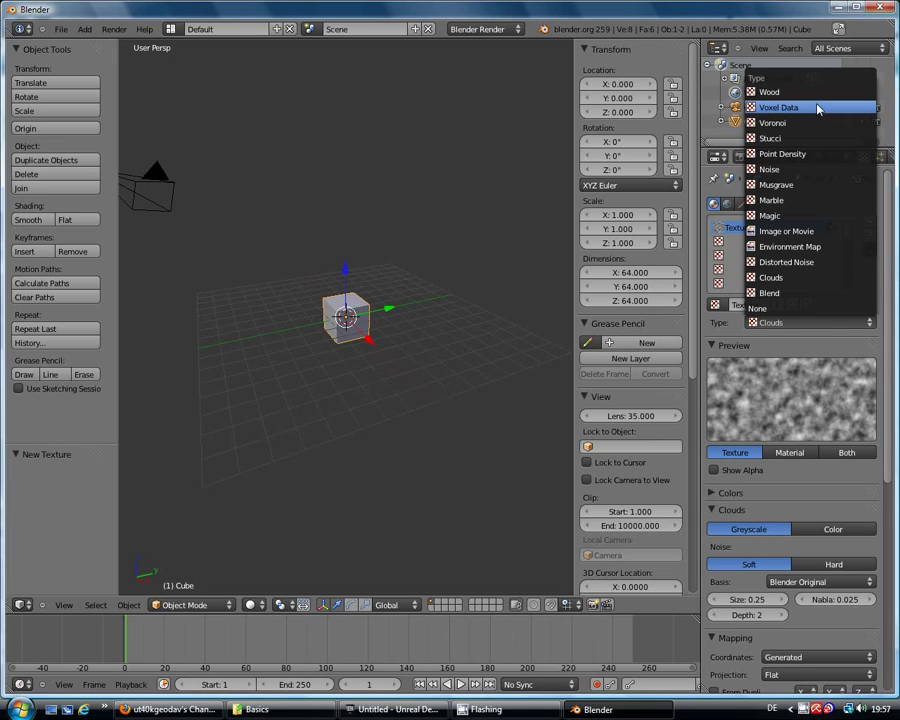
left_click(800, 232)
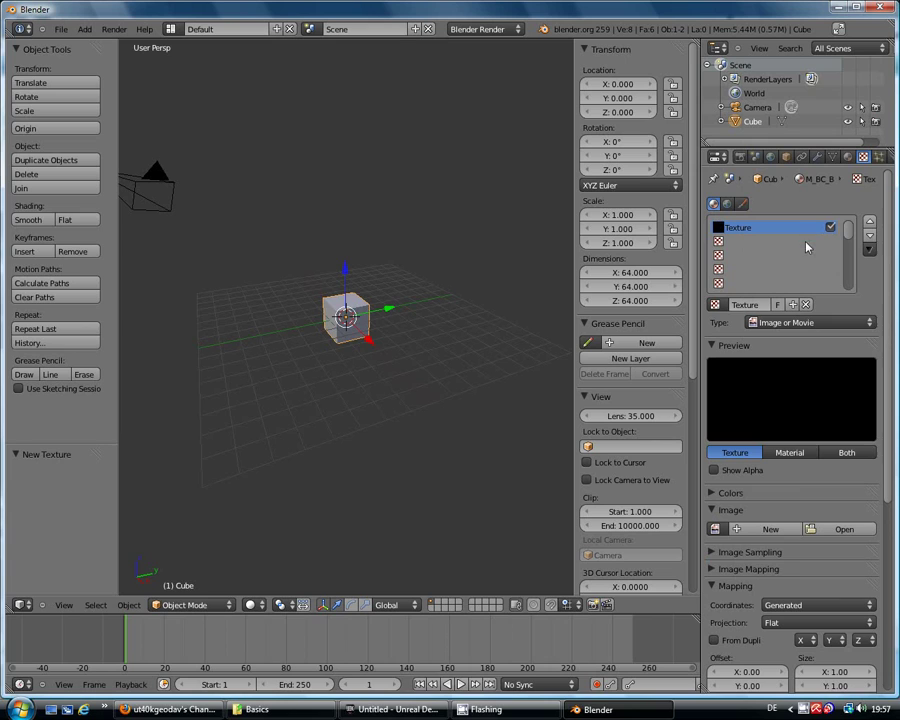
left_click(844, 529)
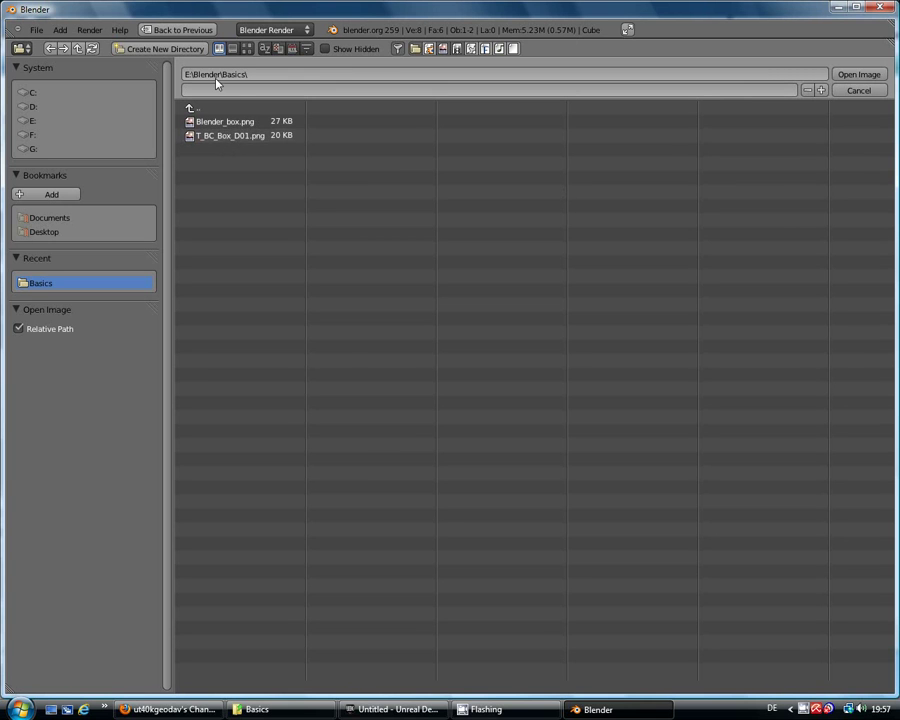
left_click(234, 137)
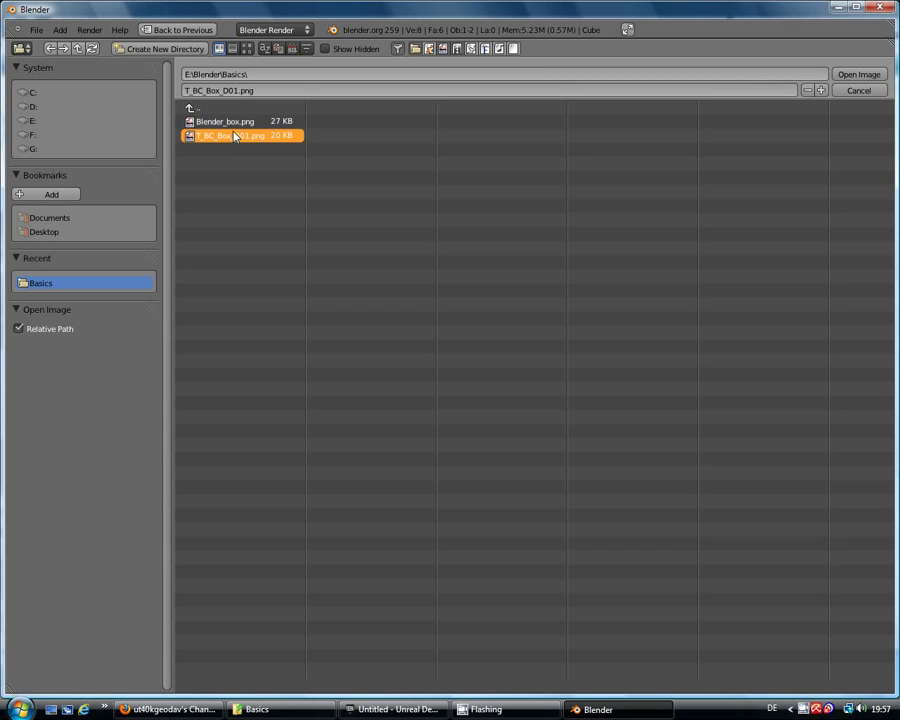
left_click(234, 122)
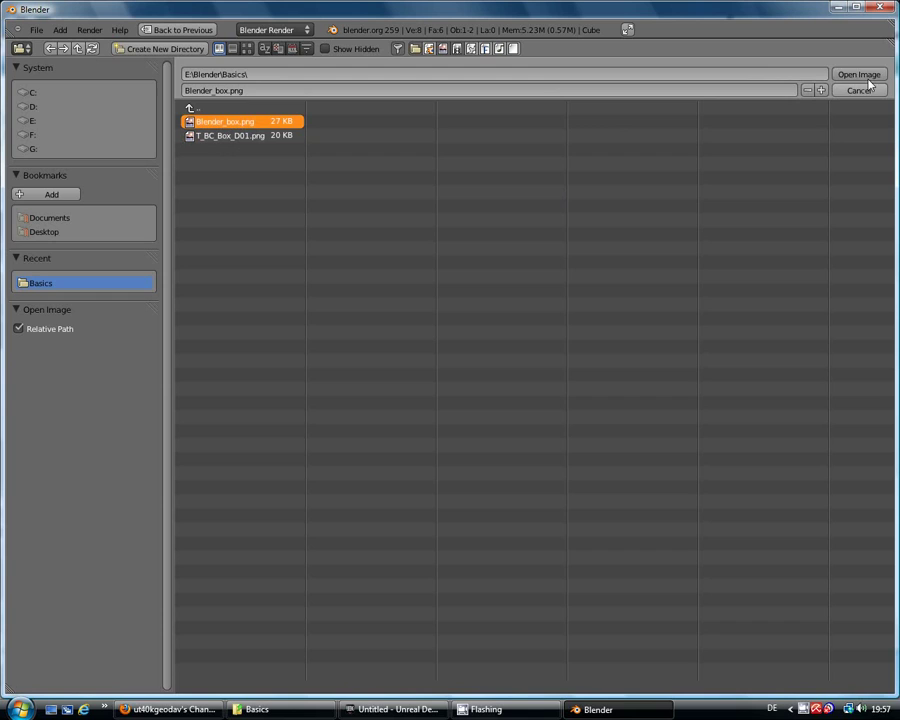
left_click(860, 75)
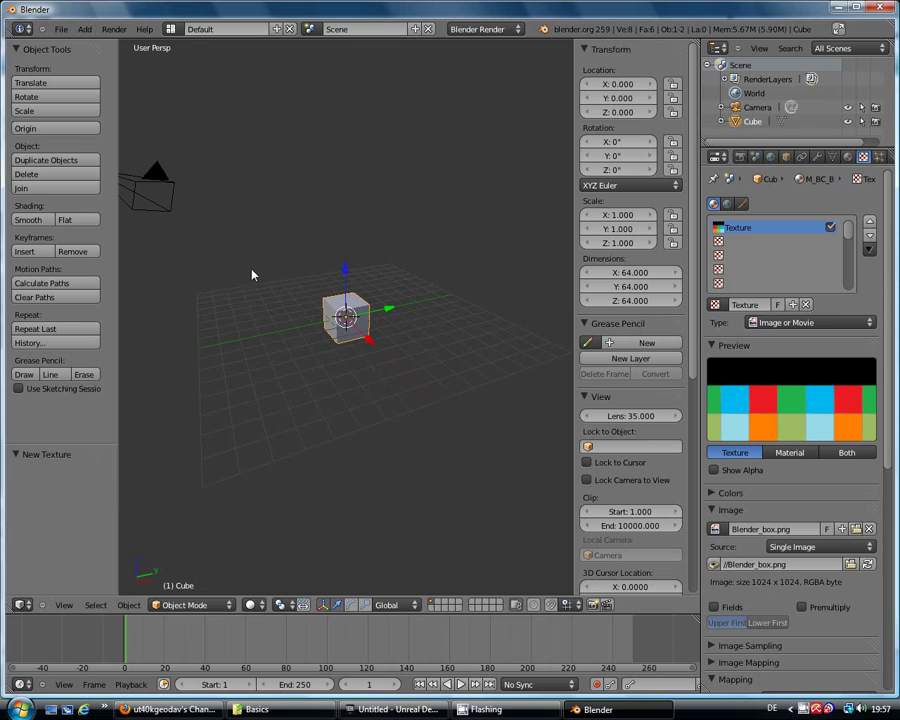
Switch to the UV Editing screen layout and zoom the 3D view onto the cube.
left_click(171, 29)
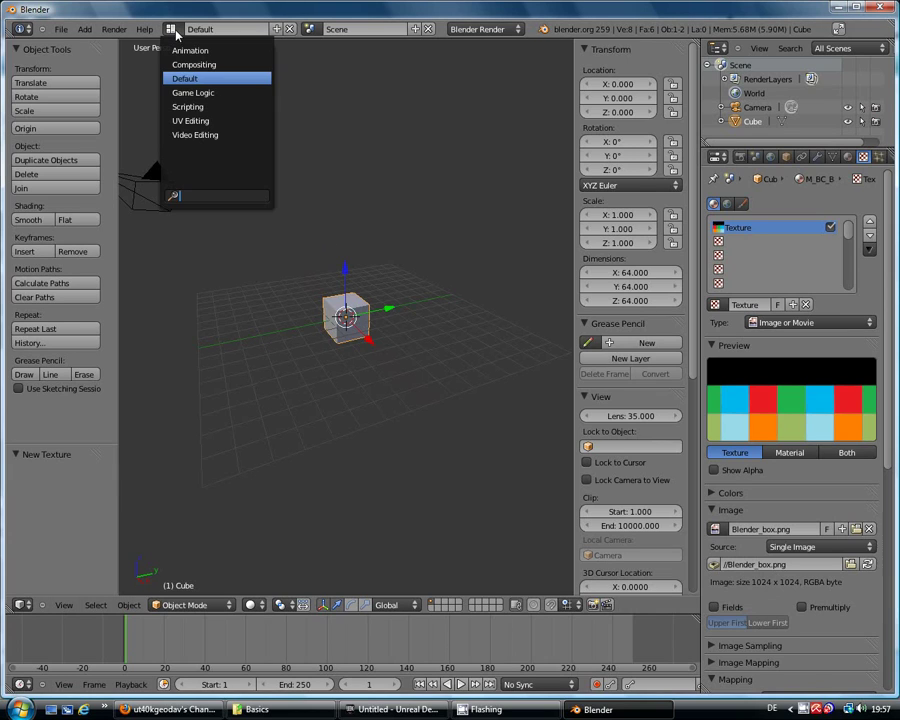
left_click(196, 120)
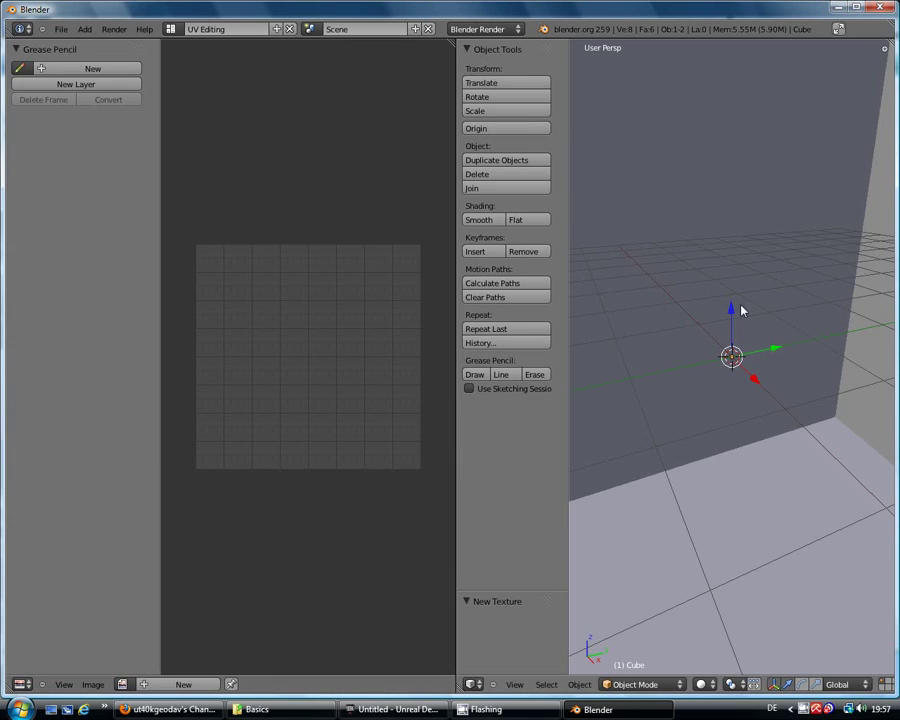
scroll(742, 298, "down", 6)
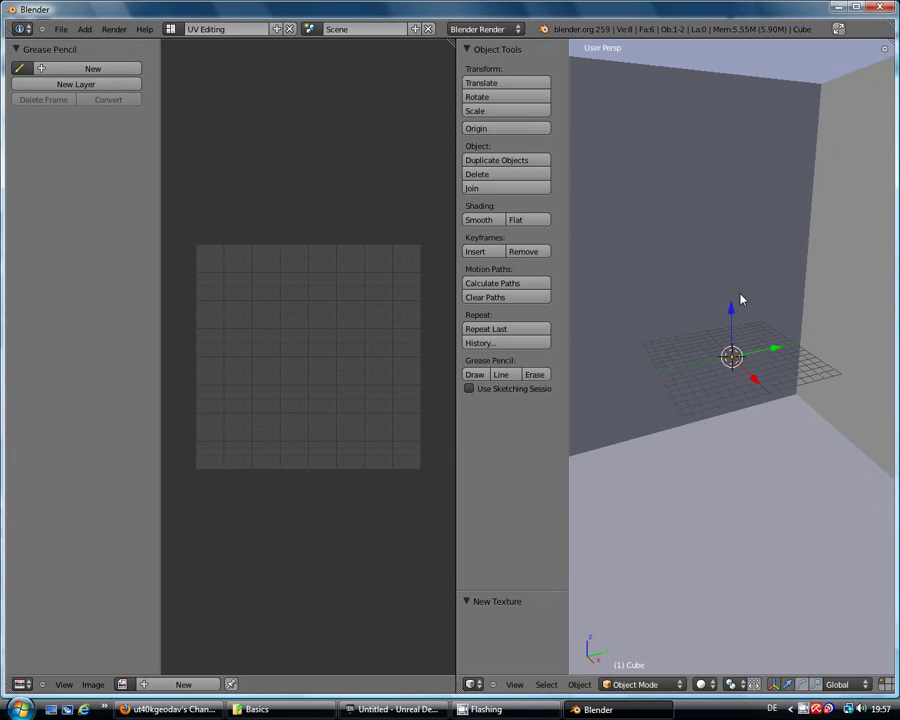
scroll(742, 298, "down", 7)
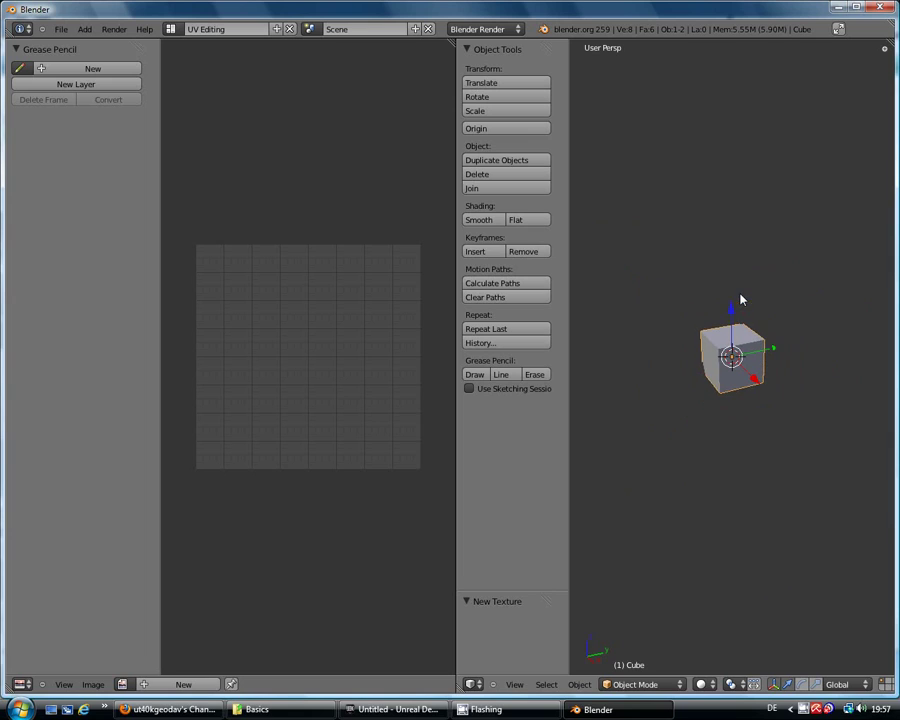
scroll(742, 298, "up", 2)
scroll(742, 298, "down", 2)
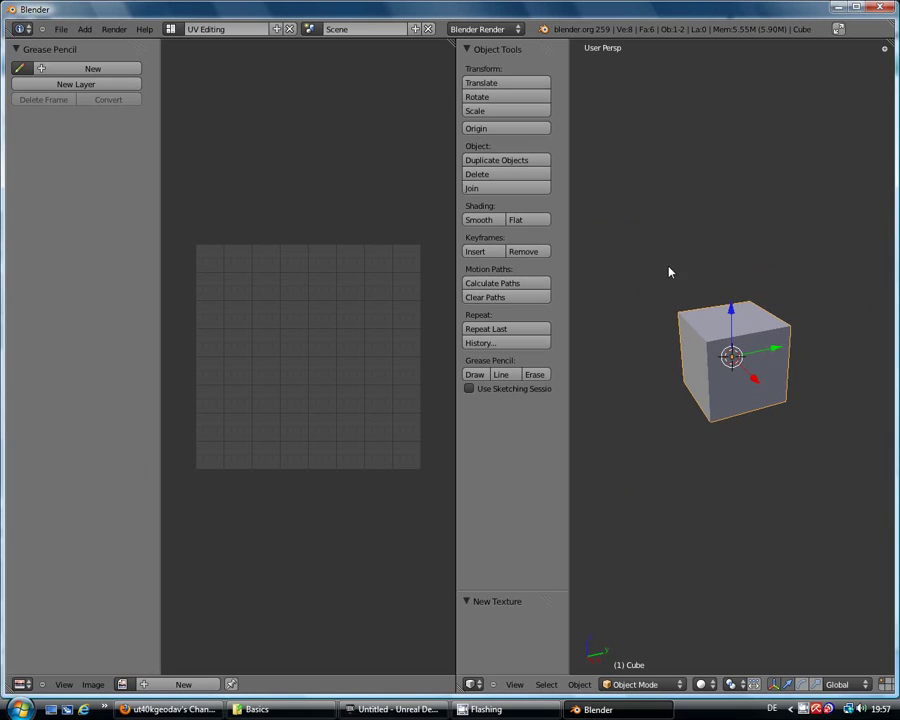
Put the cube in Edit Mode with all of its vertices selected.
left_click(655, 684)
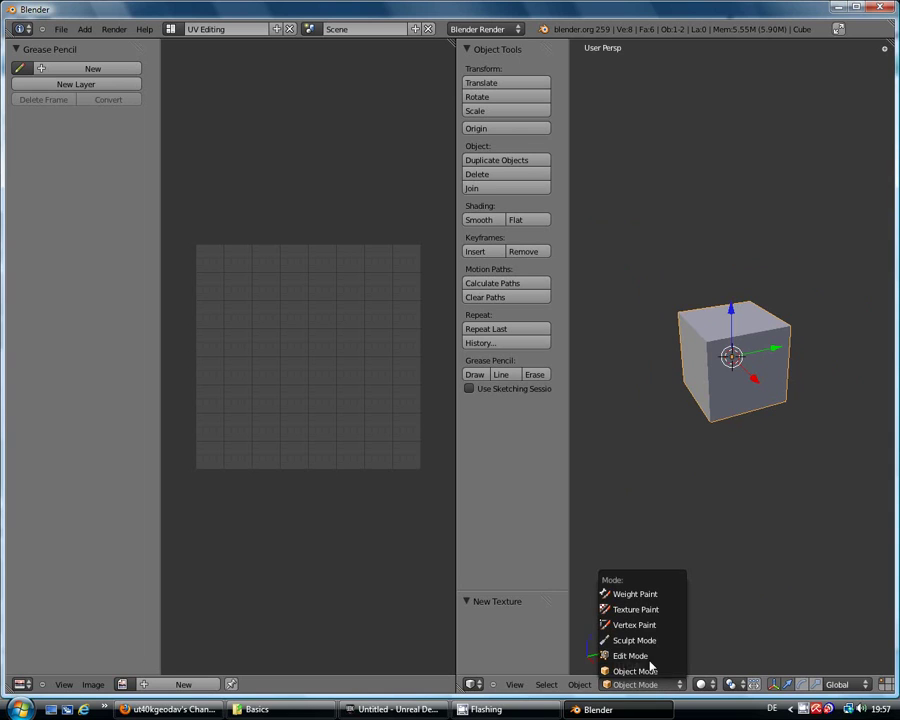
left_click(651, 656)
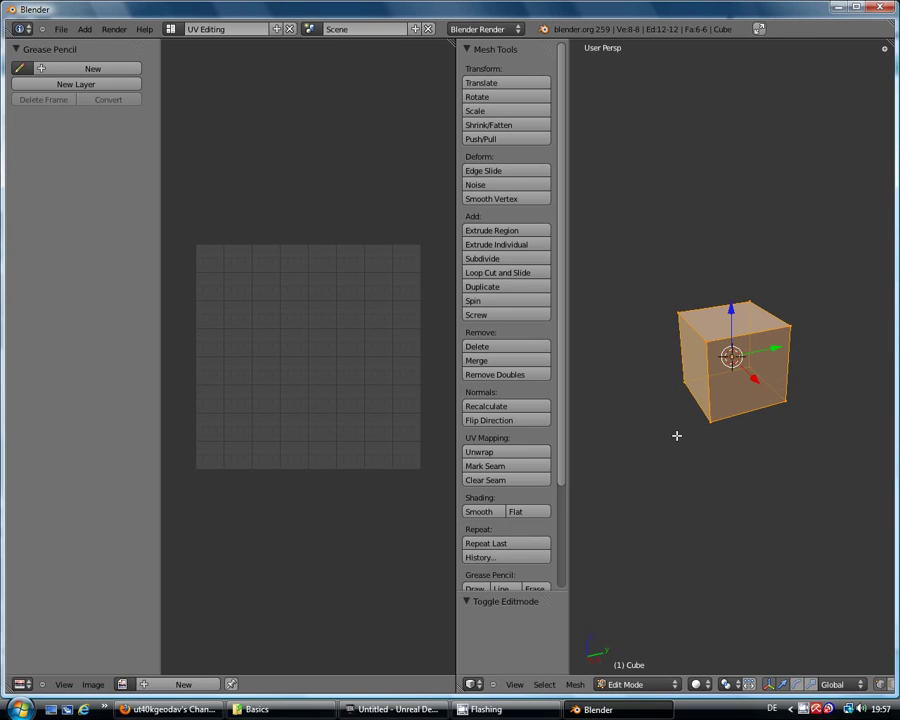
key("Tab")
key("Tab")
key("Tab")
key("Tab")
key("a")
key("a")
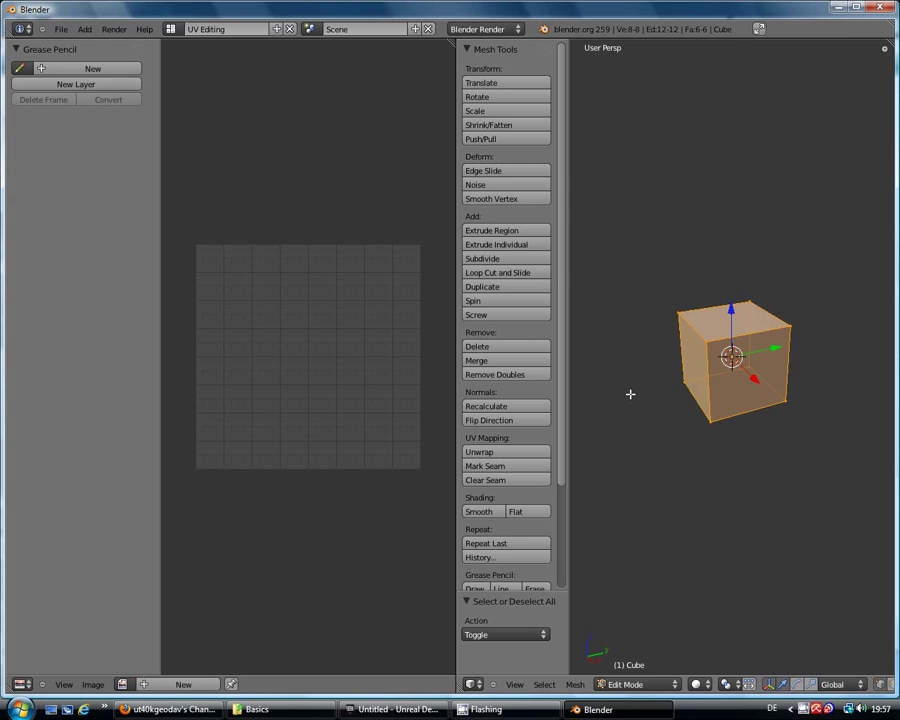
Unwrap the cube's UVs and display Blender_box.png behind them in the UV editor.
left_click(522, 453)
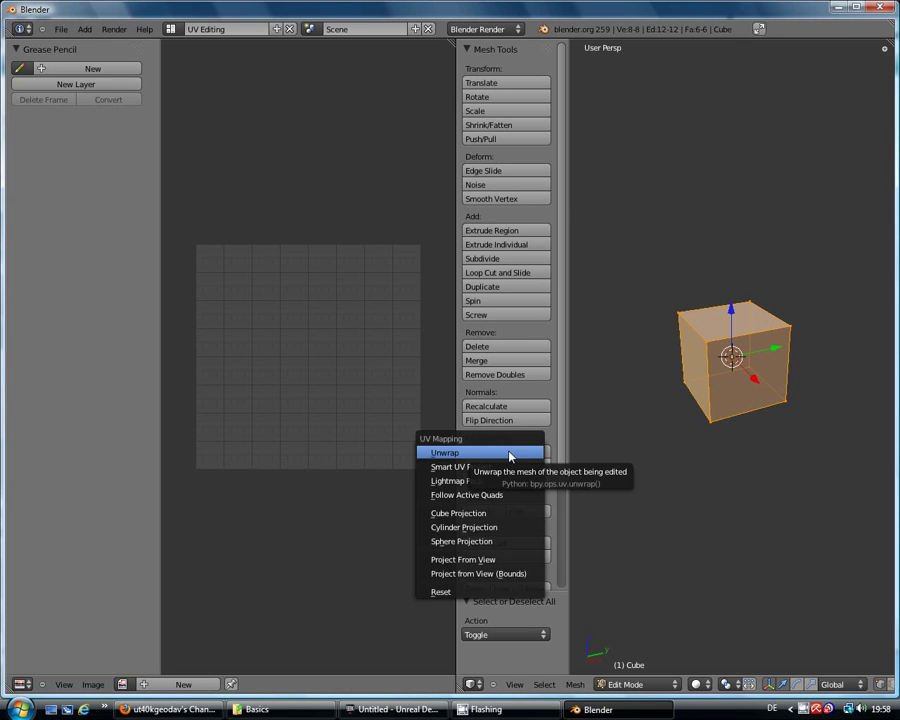
left_click(489, 455)
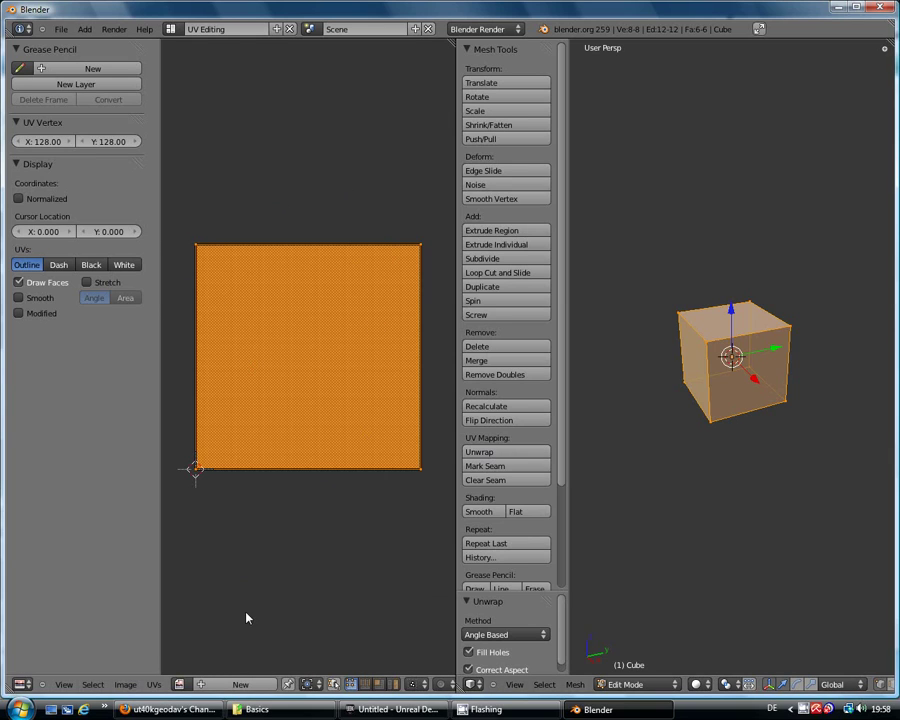
left_click(181, 685)
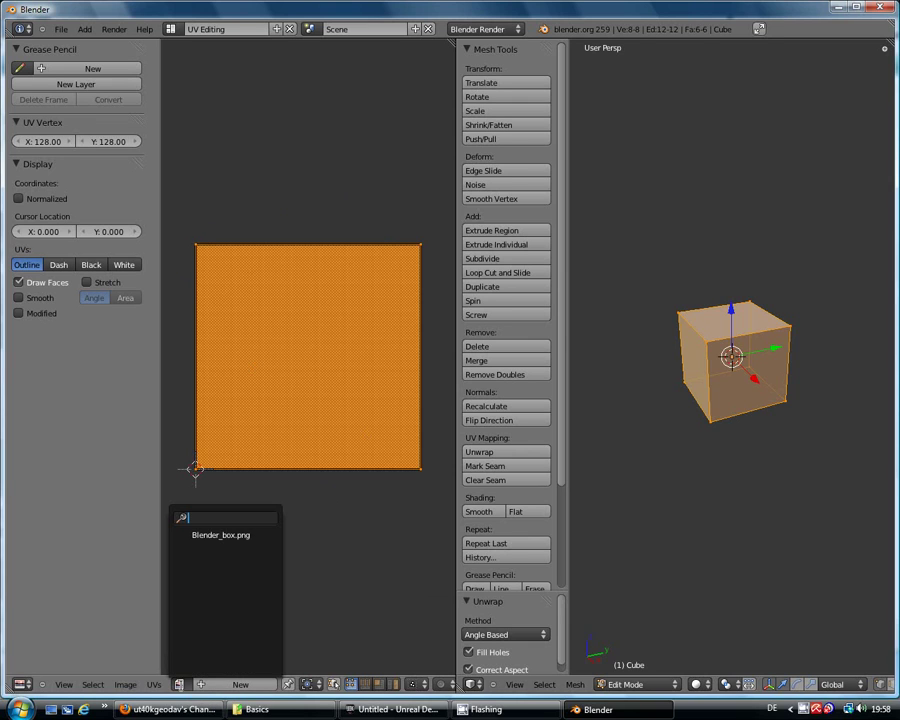
left_click(223, 536)
scroll(311, 437, "down", 7)
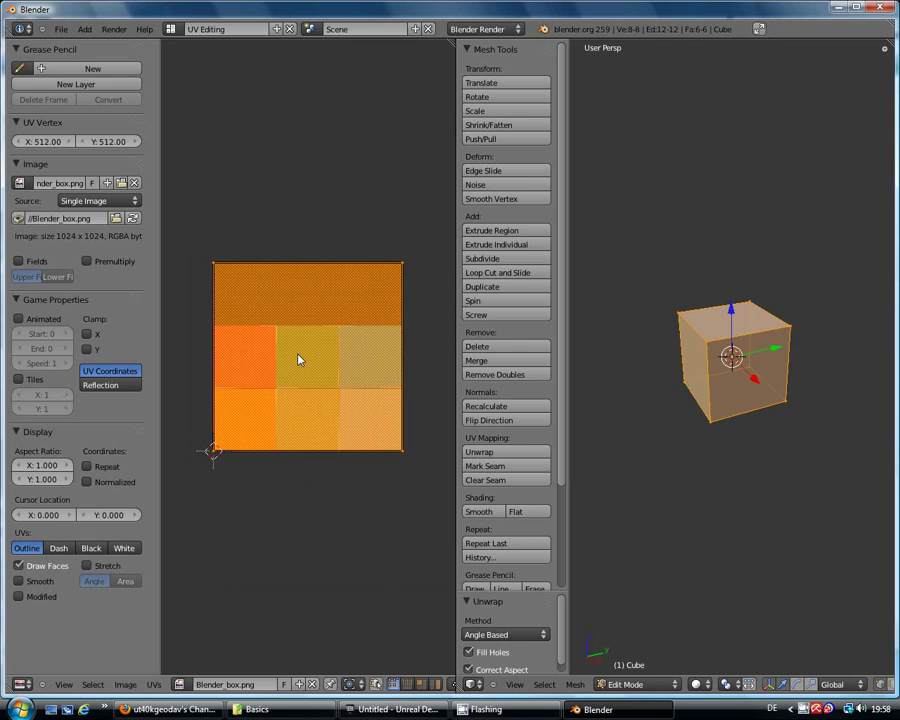
Scale the UV face down to 0.280 and move it onto the light-blue tile.
key("s")
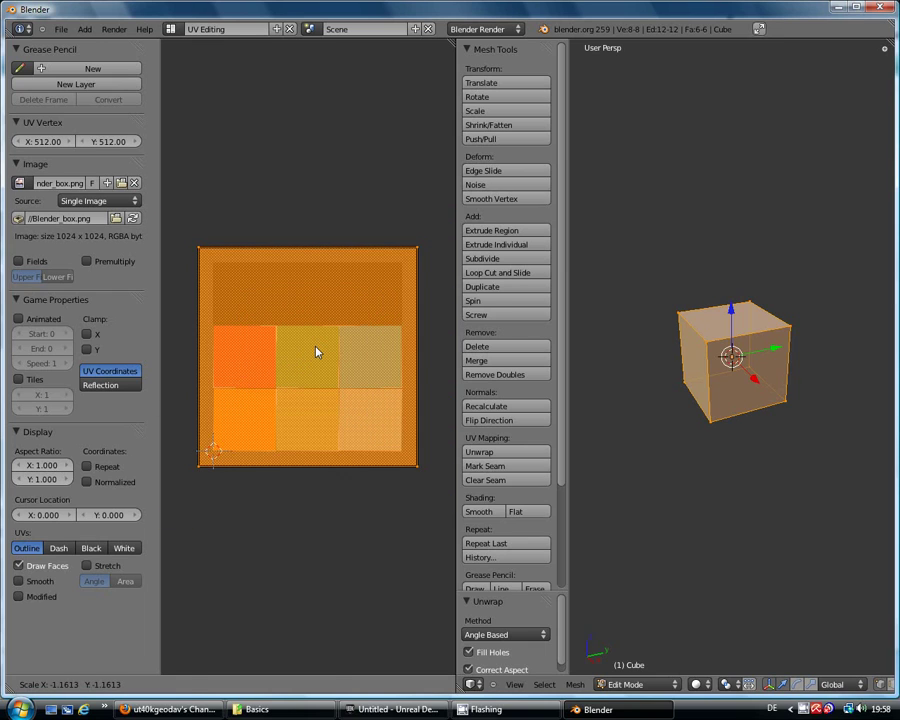
left_click(316, 351)
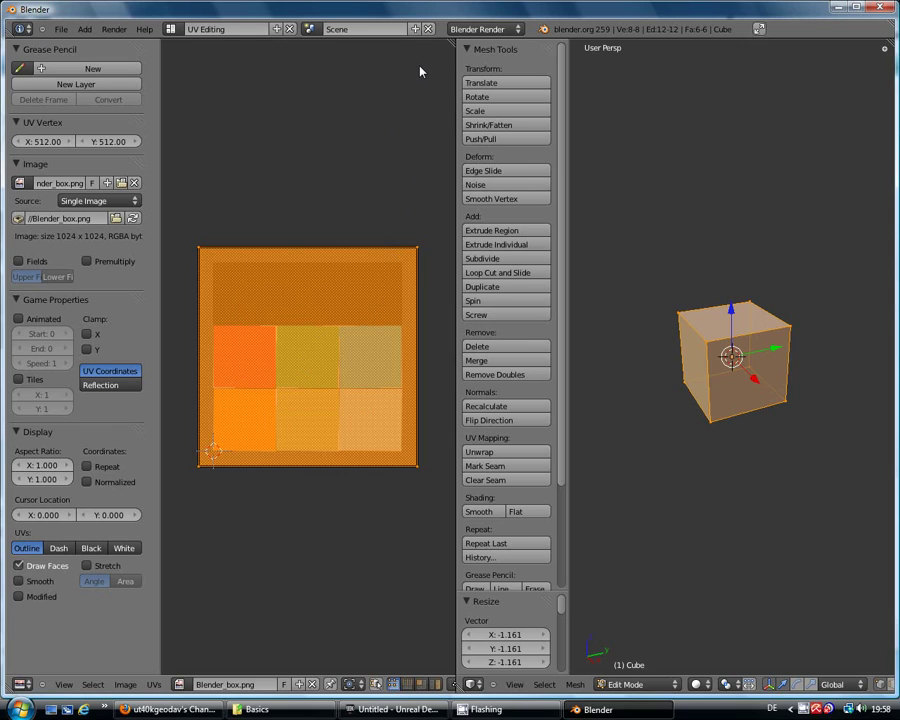
key("s")
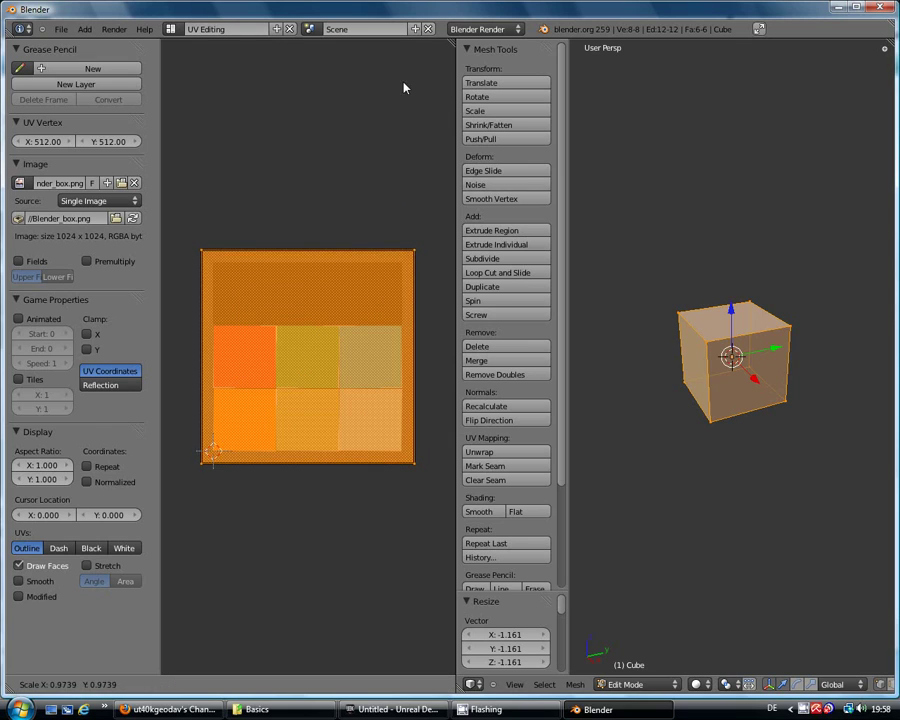
left_click(342, 281)
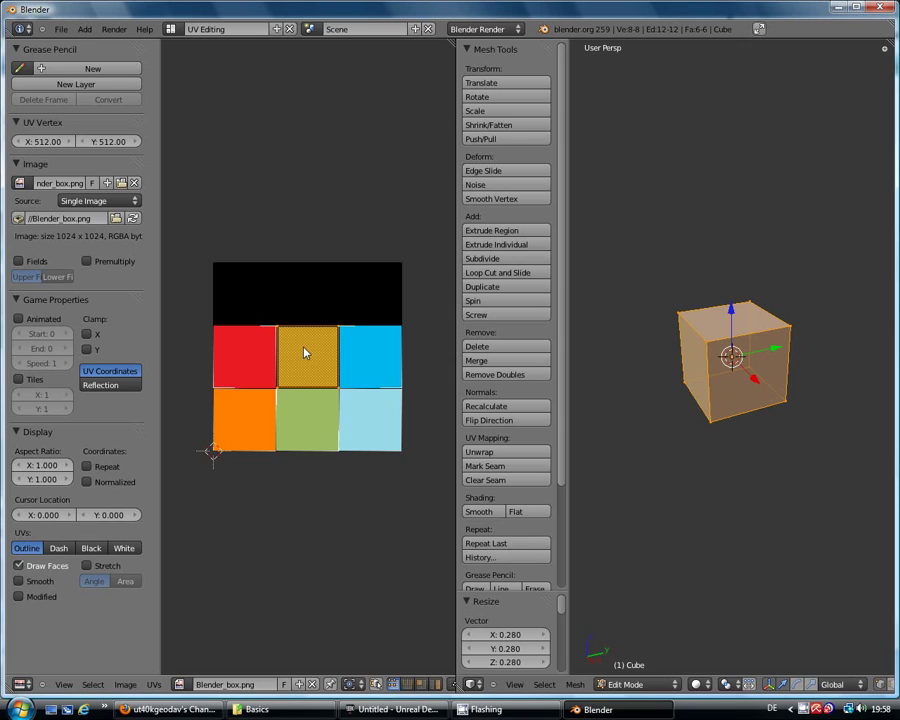
key("g")
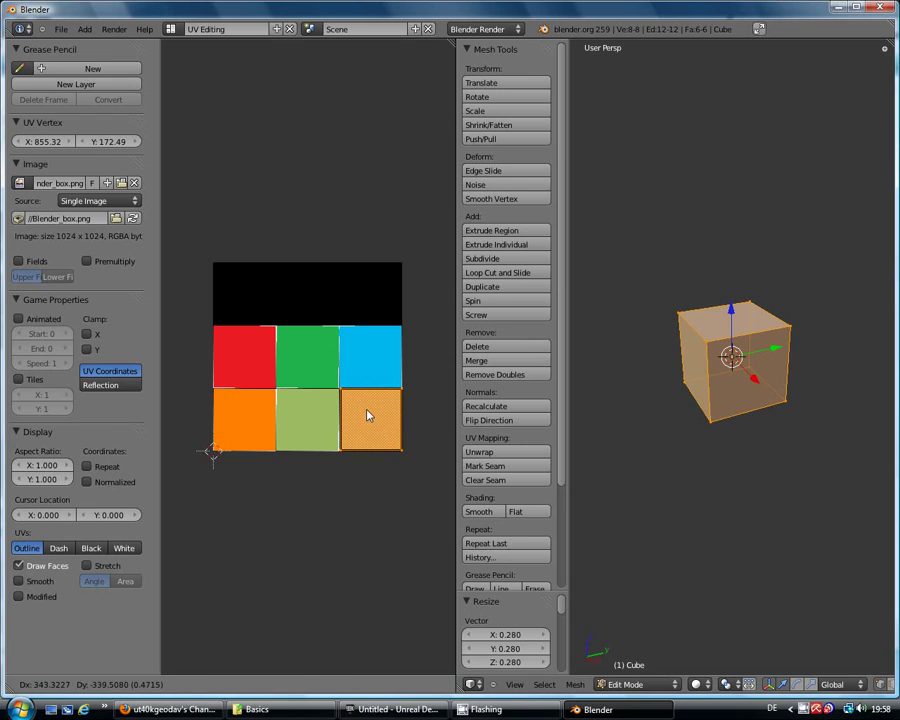
left_click(367, 415)
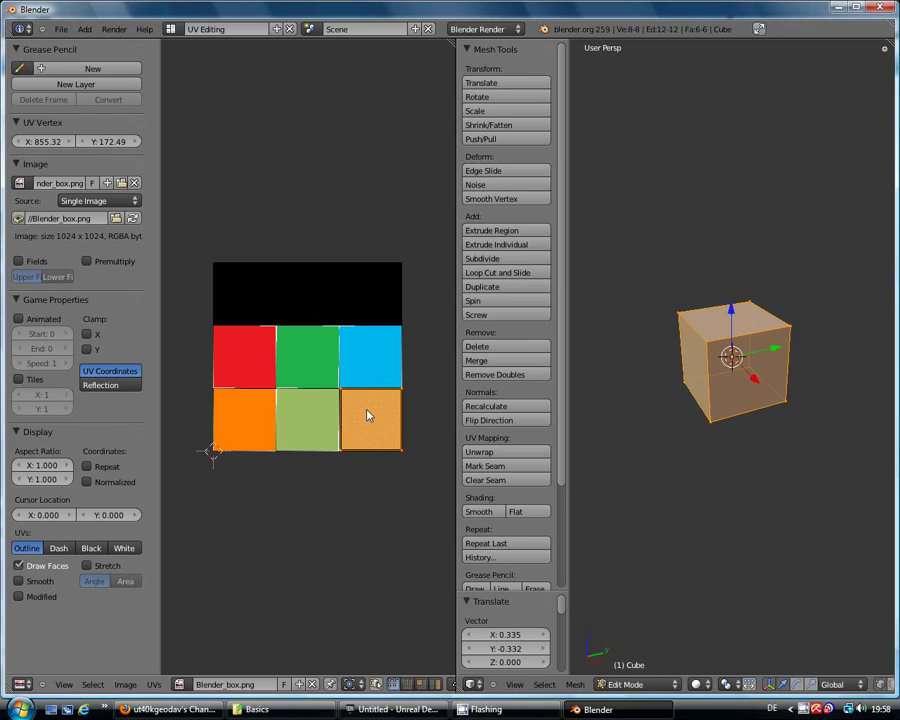
left_click(414, 350)
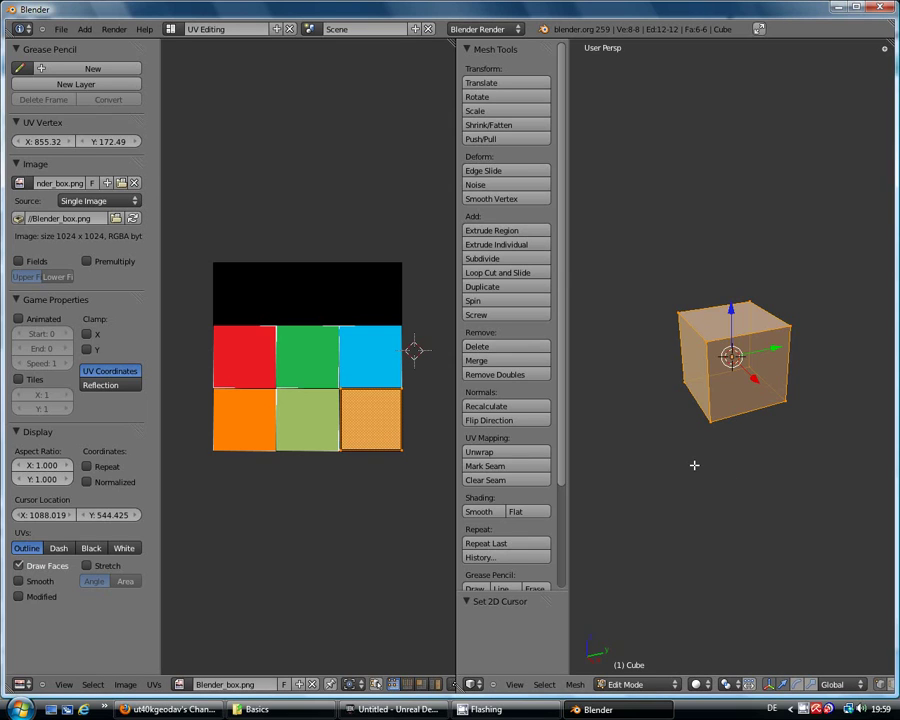
Show the cube in Object Mode with Textured shading, then return to the Default layout.
key("Tab")
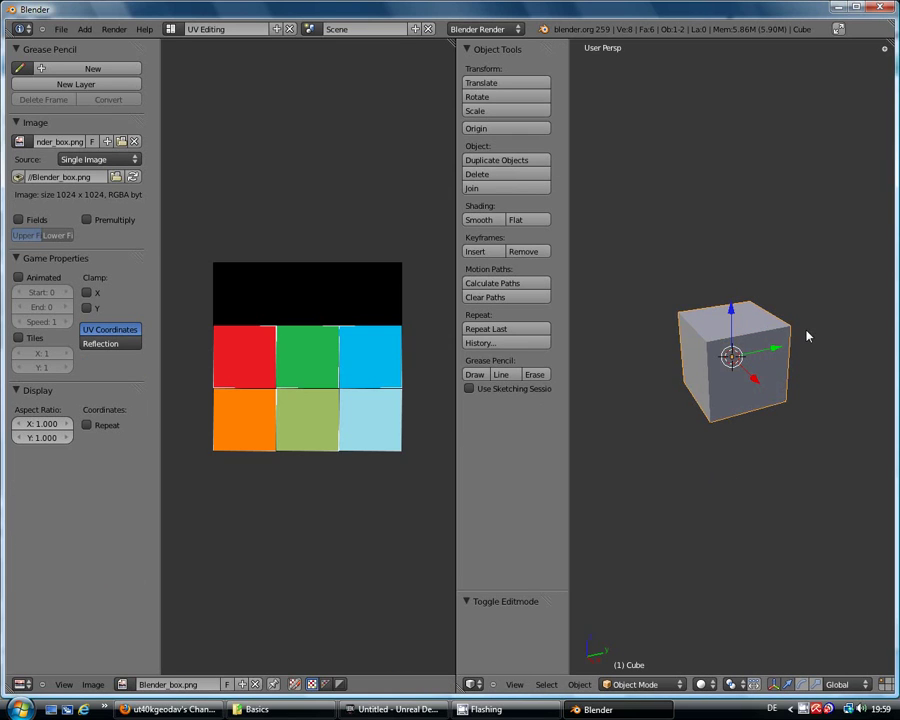
left_click(702, 684)
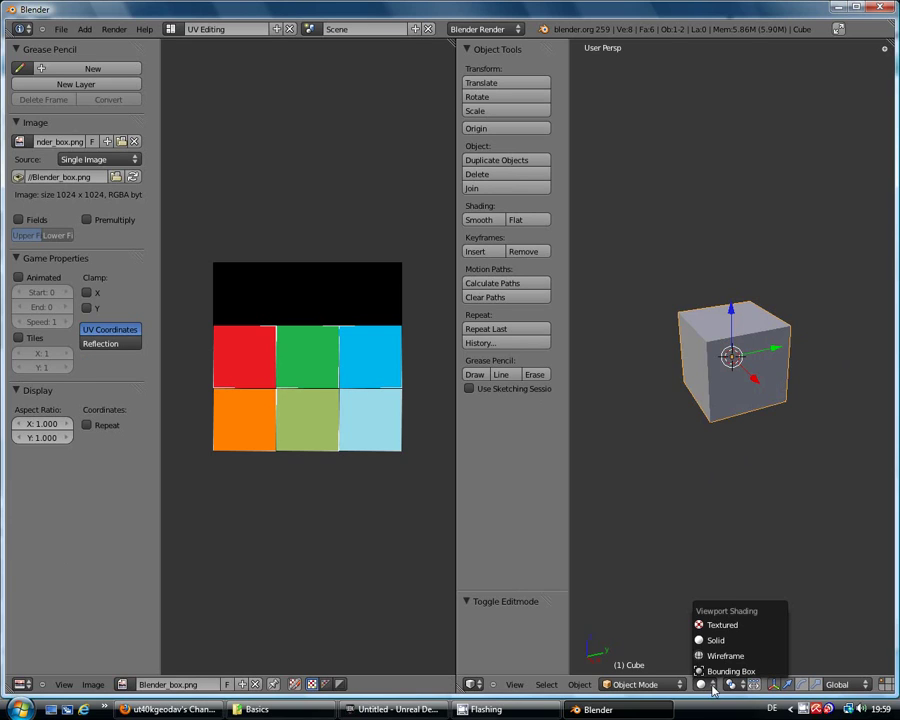
left_click(700, 626)
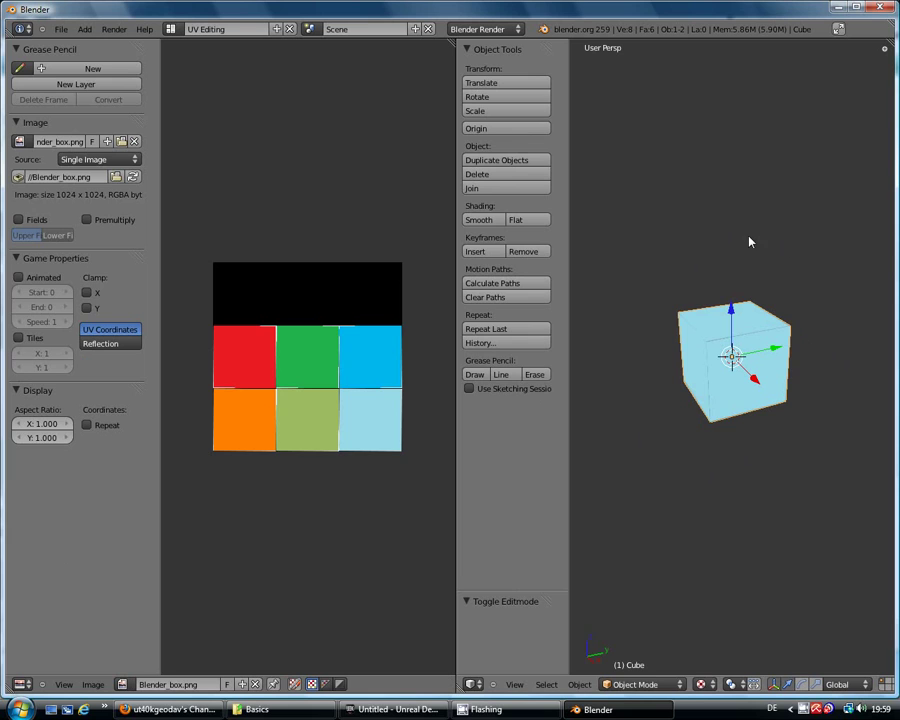
left_click(171, 29)
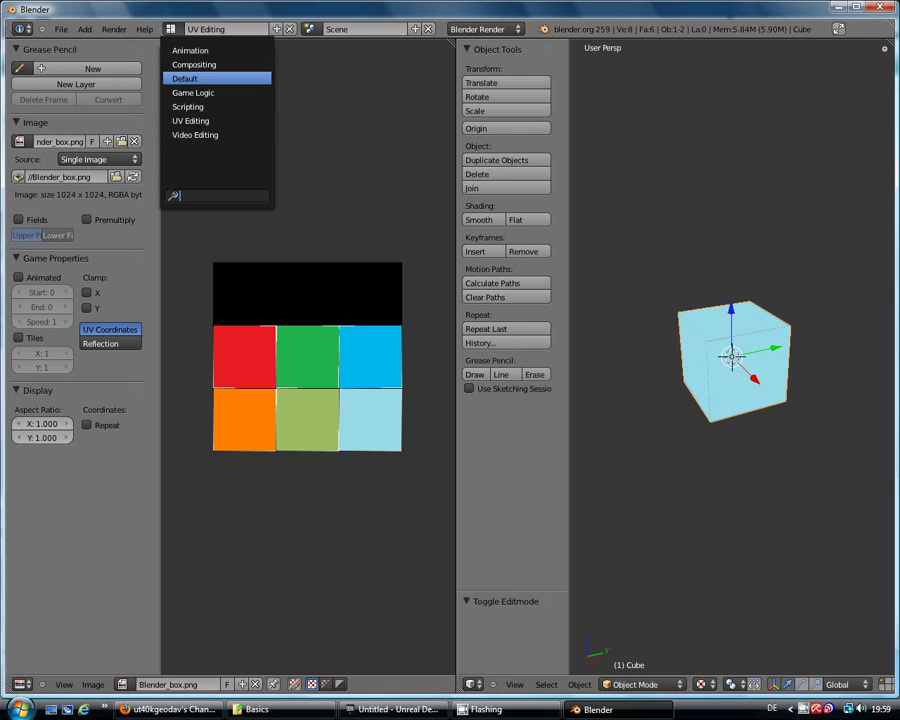
left_click(185, 78)
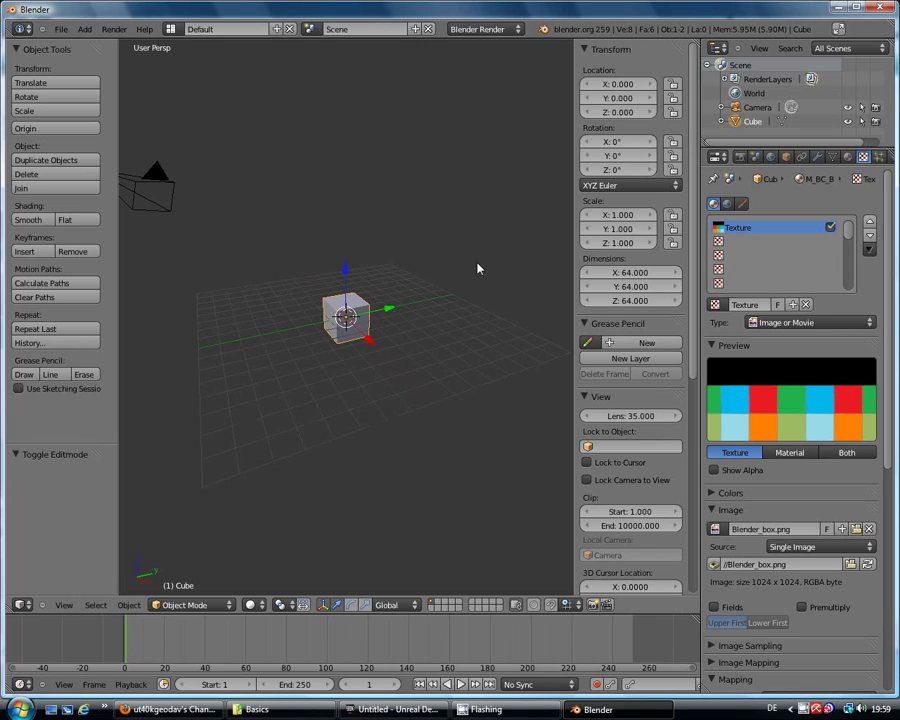
Use Textured shading, add a second UV map UVTex.001, and go back to UV Editing.
left_click(251, 605)
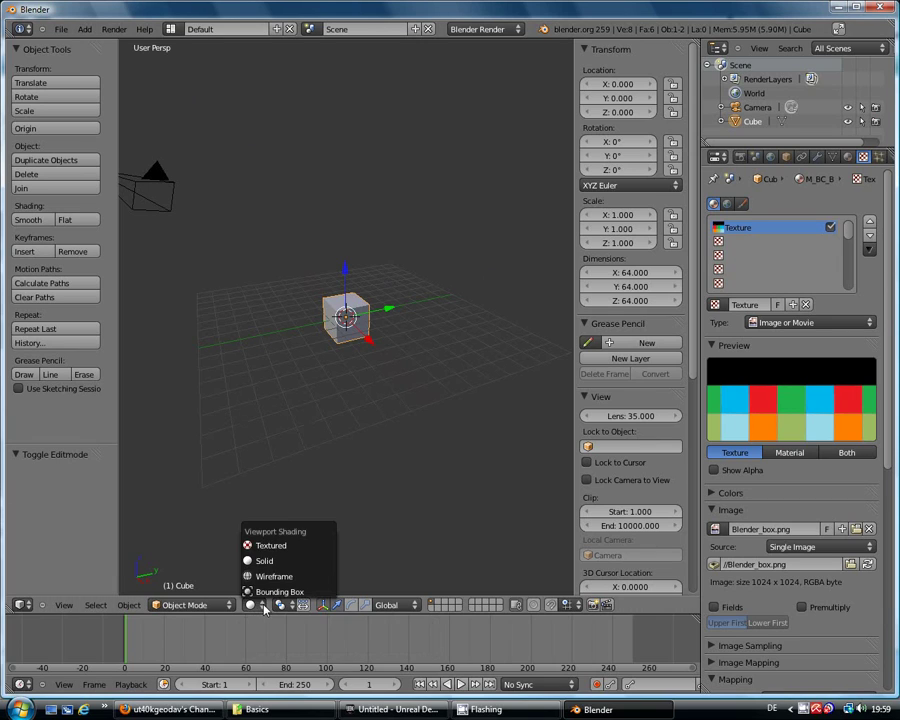
left_click(265, 545)
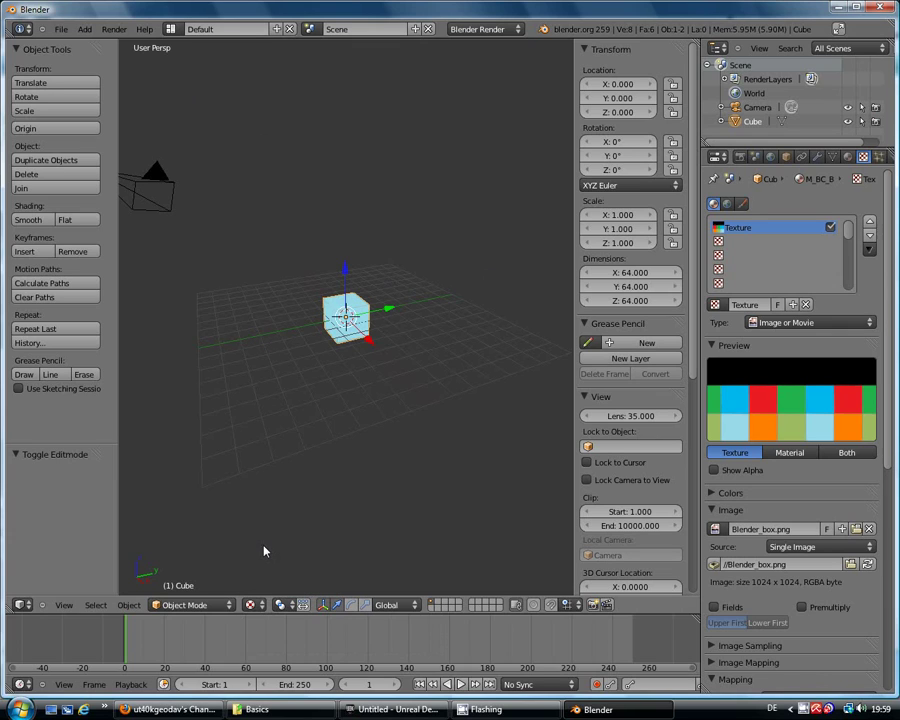
left_click(833, 158)
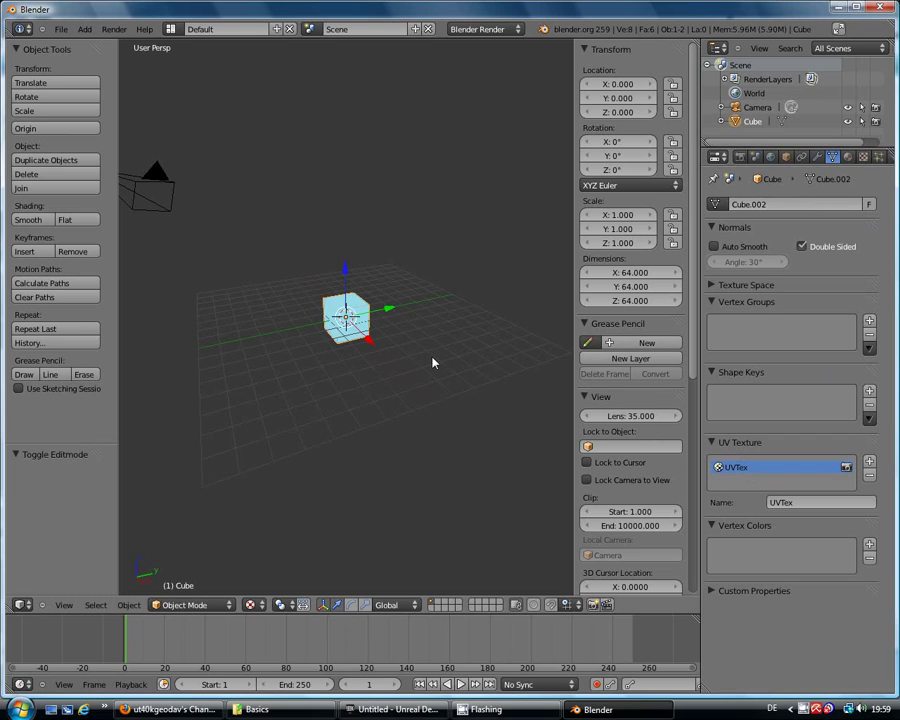
left_click(869, 463)
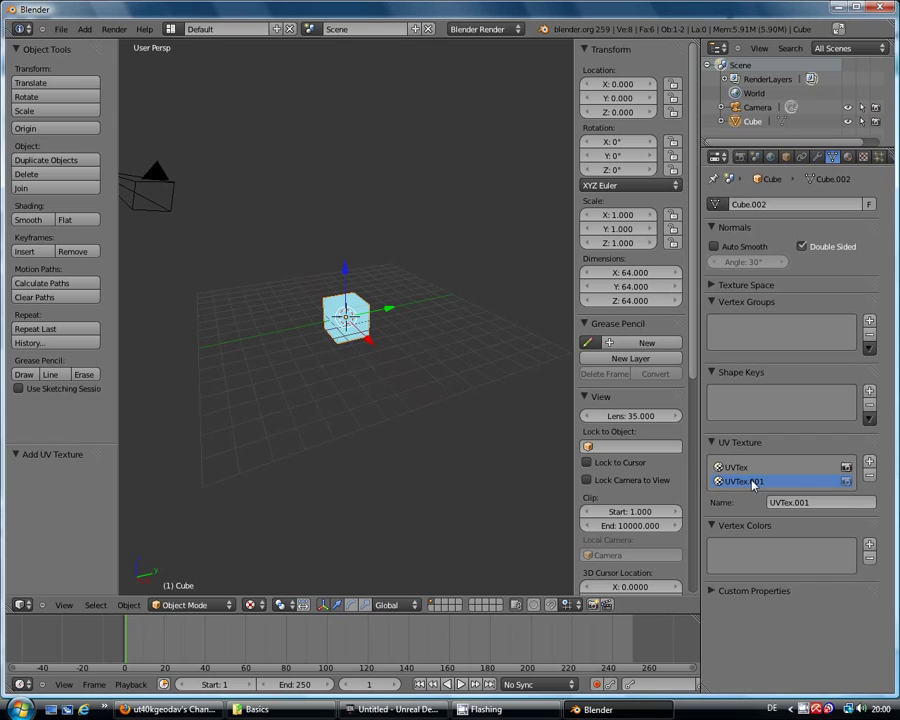
left_click(172, 30)
left_click(195, 120)
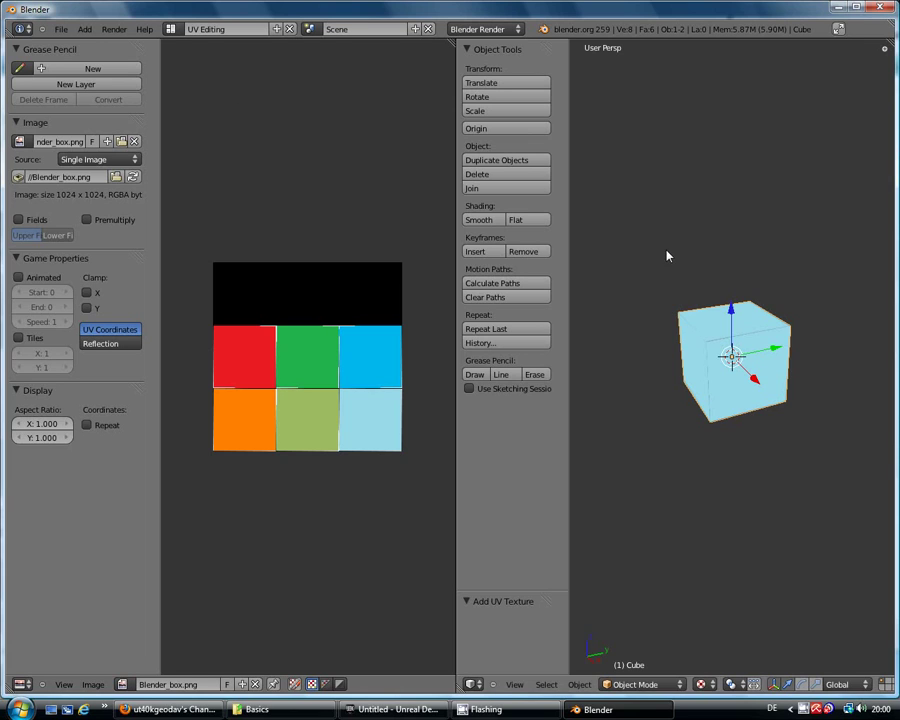
Enter Edit Mode, select all faces, and unwrap them with Smart UV Project.
left_click(648, 685)
left_click(647, 658)
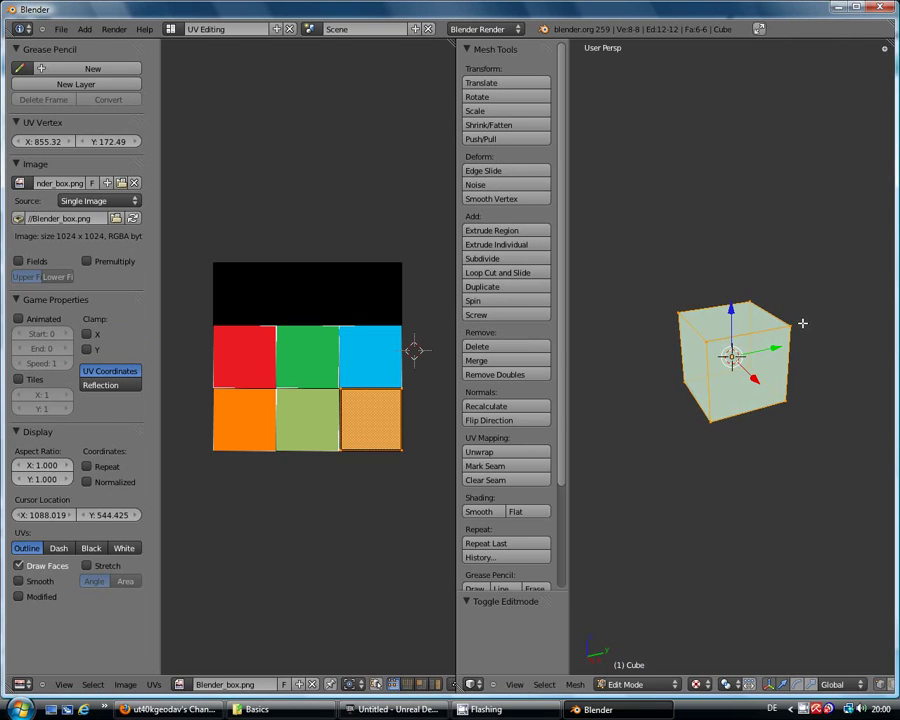
key("a")
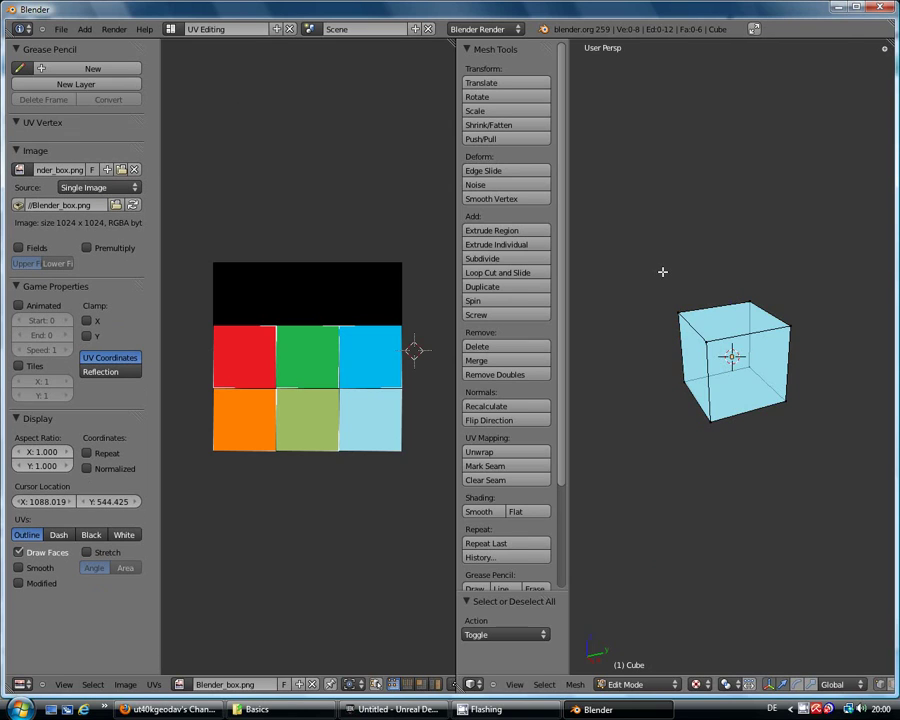
key("a")
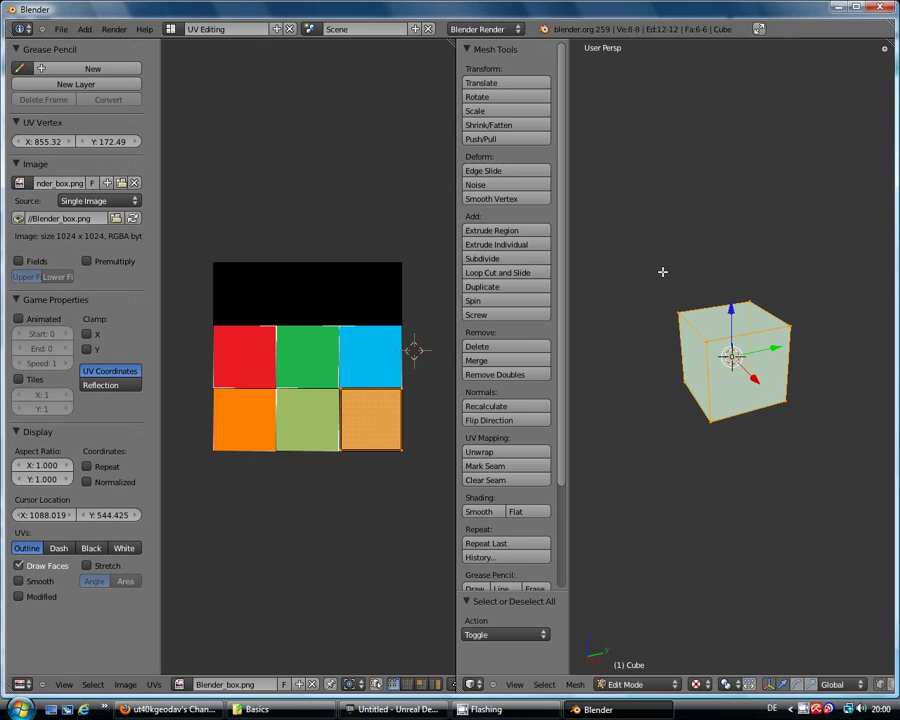
left_click(503, 455)
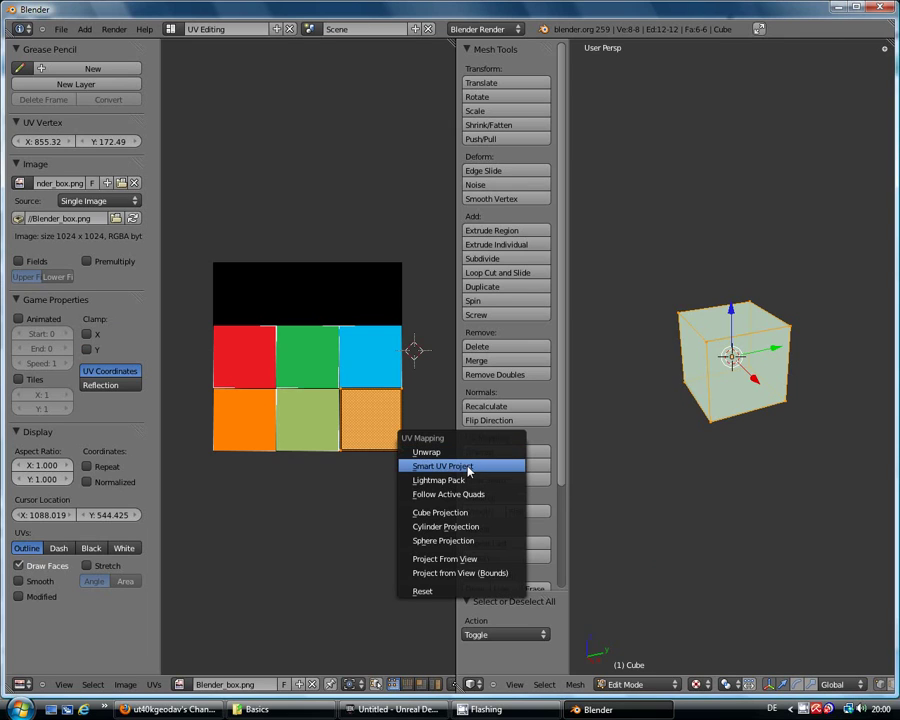
left_click(468, 468)
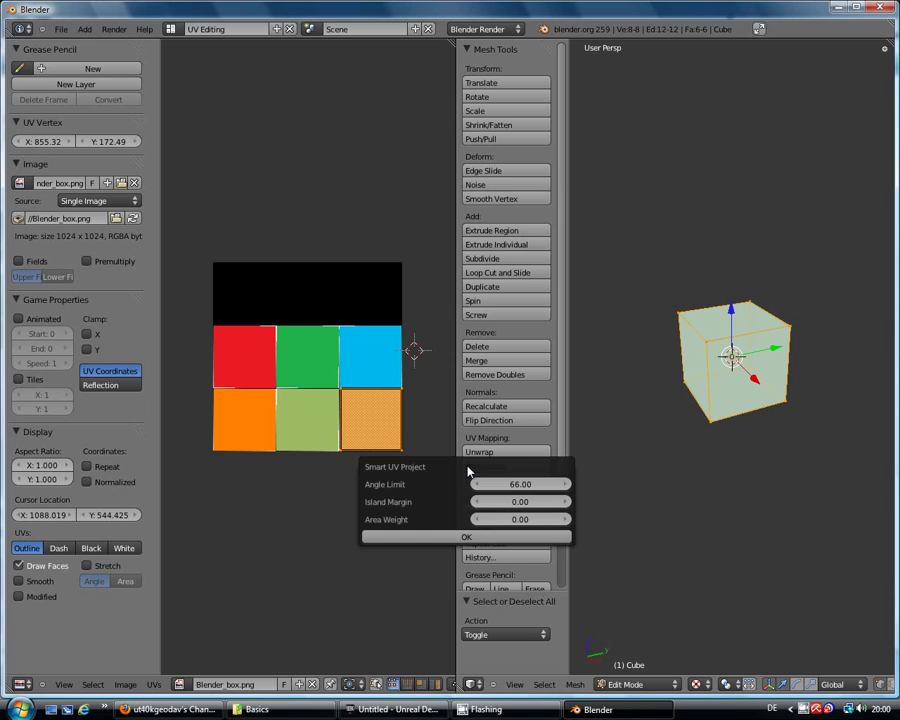
left_click(468, 538)
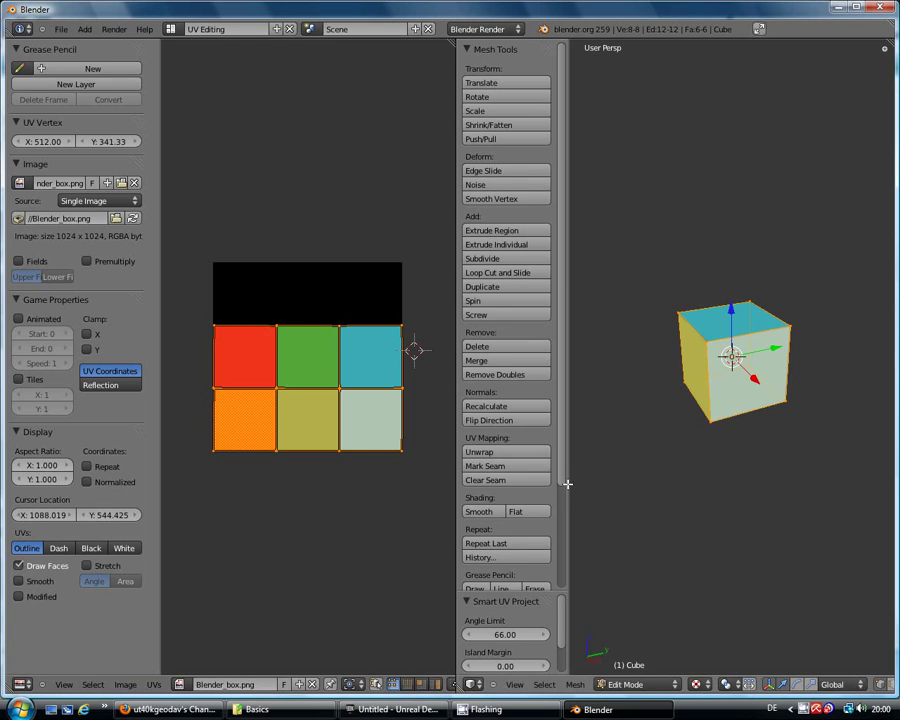
left_click(510, 456)
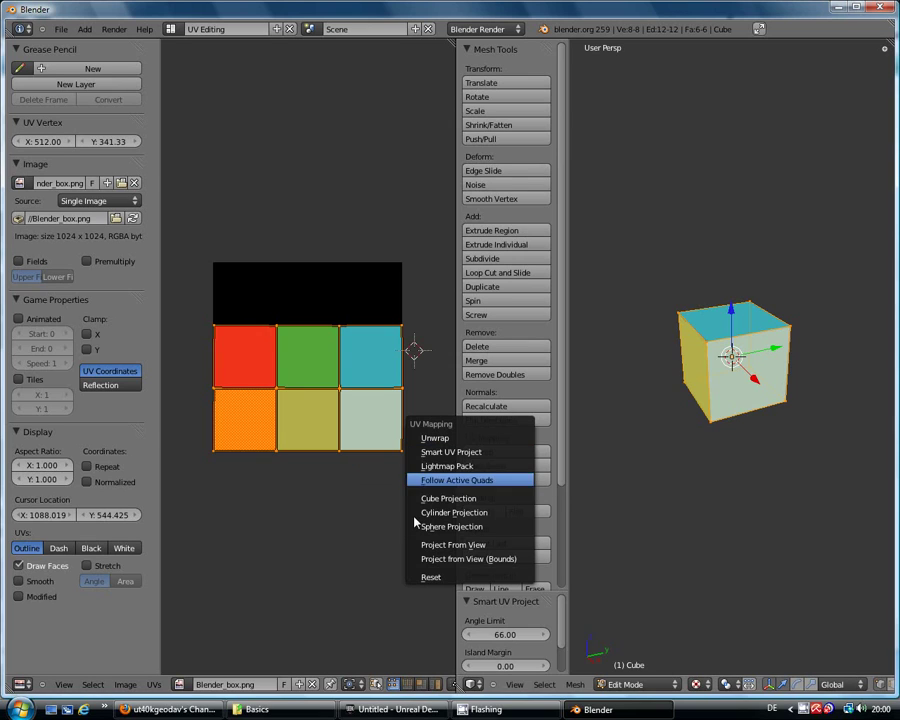
Lightmap Pack the cube's UVs with the margin raised to 0.55.
left_click(482, 466)
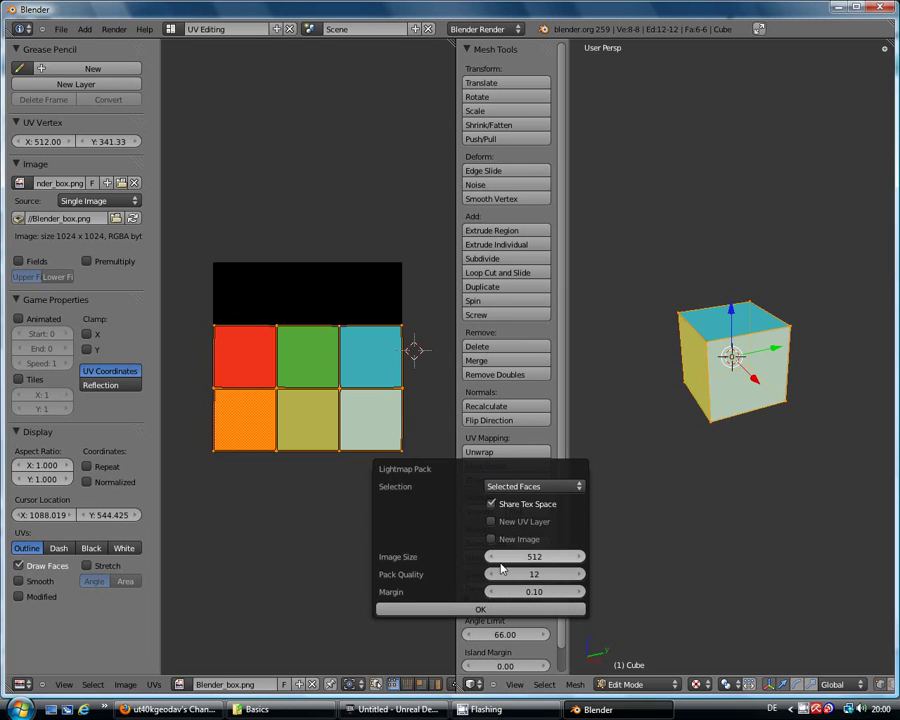
left_click(579, 592)
left_click(579, 592)
left_click(579, 592)
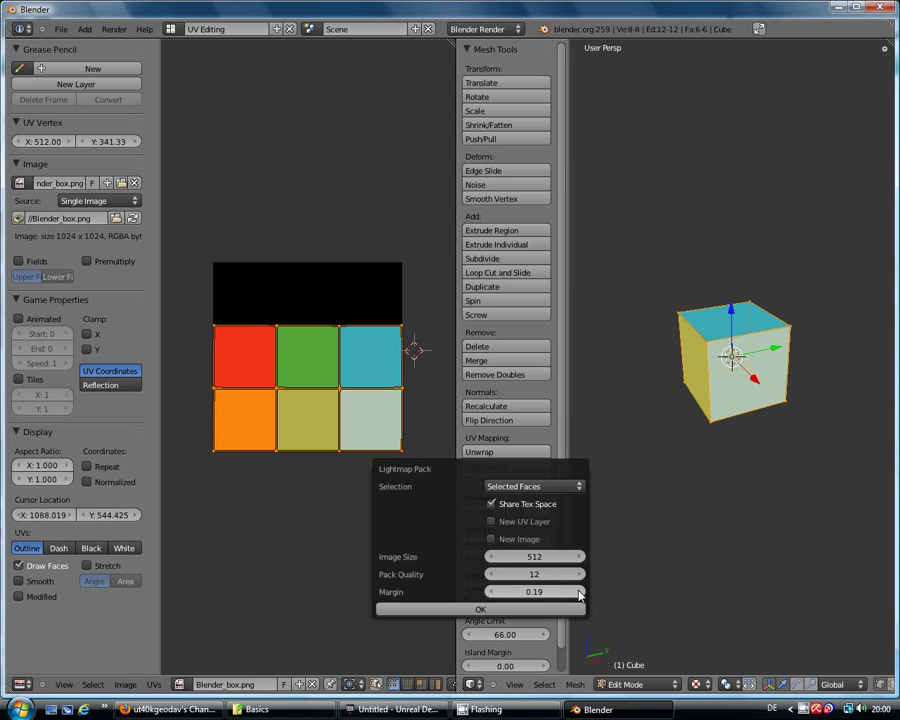
left_click(579, 592)
left_click(579, 592)
left_click(579, 592)
left_click(579, 592)
left_click(579, 592)
left_click(579, 592)
left_click(579, 592)
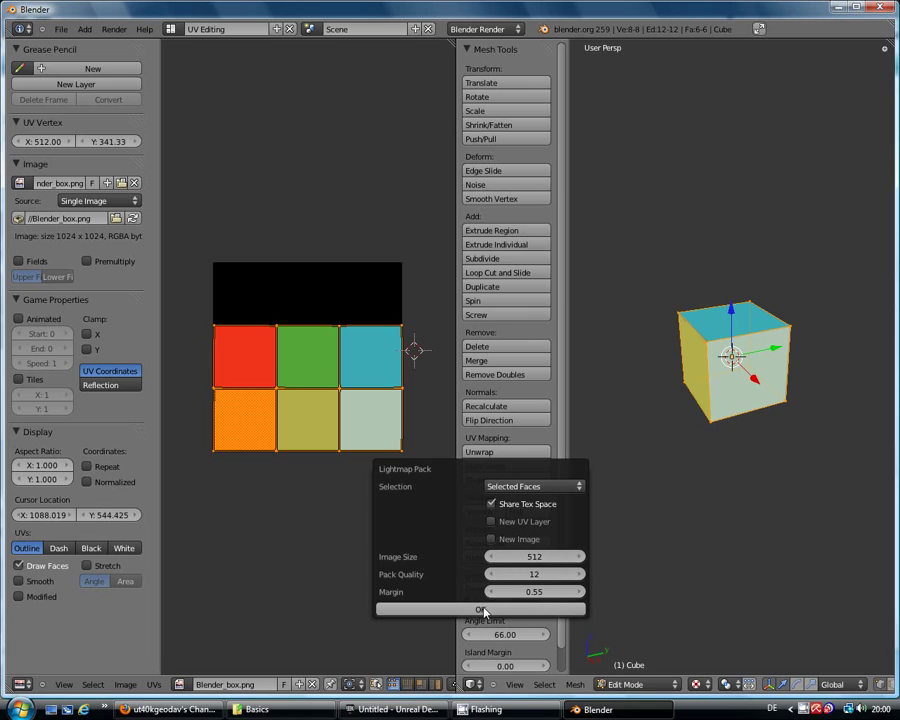
left_click(479, 610)
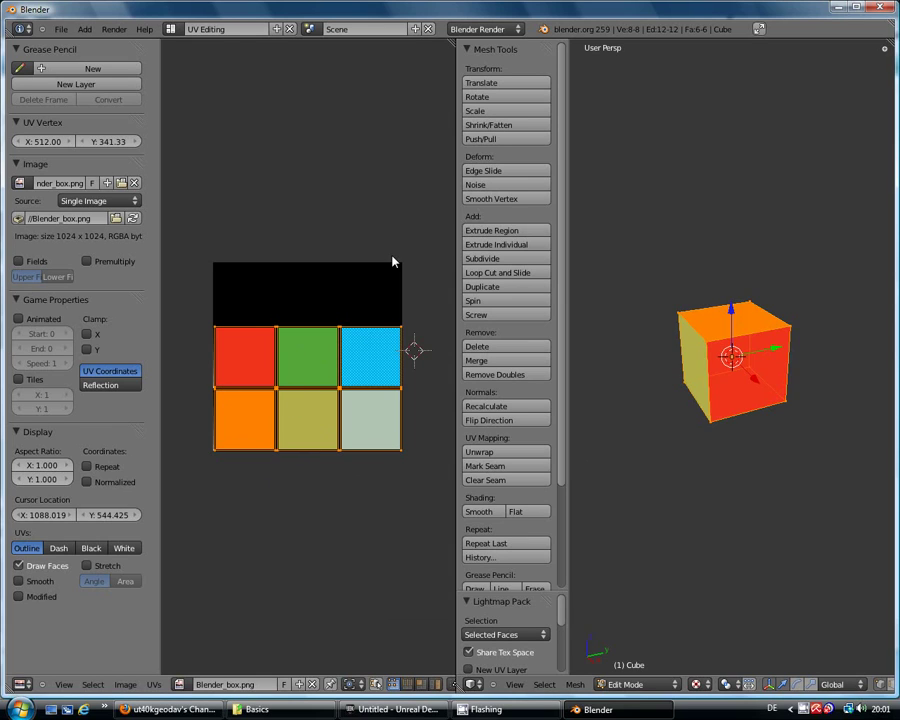
Return to the Default layout, make UVTex the active UV map, and switch to Object Mode.
mouse_move(703, 466)
middle_mouse_down()
mouse_move(807, 474)
mouse_move(717, 507)
mouse_move(695, 408)
mouse_move(685, 478)
mouse_move(707, 482)
middle_mouse_up()
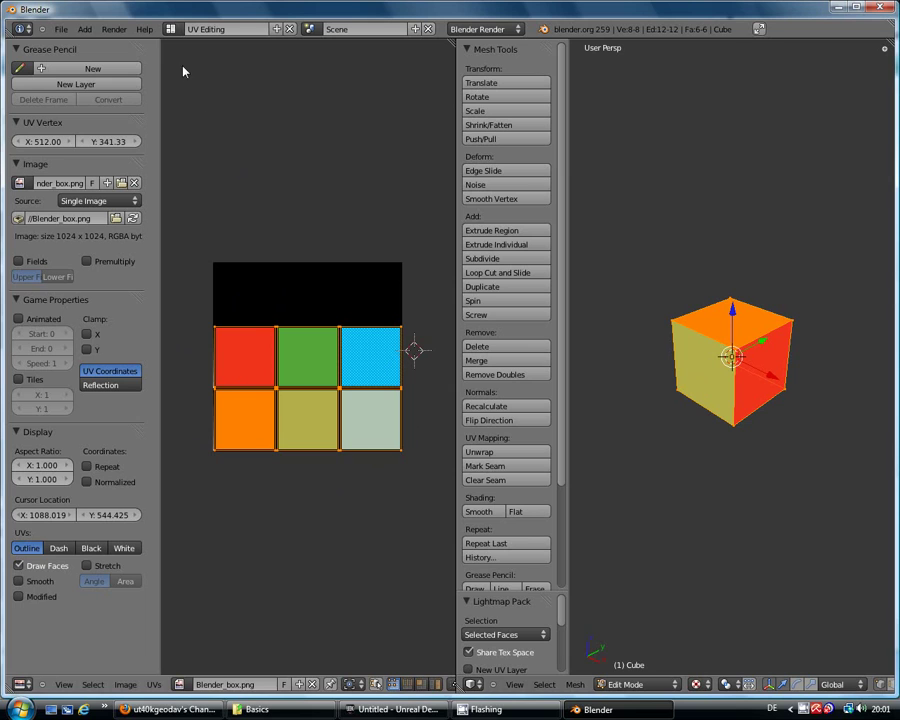
left_click(171, 29)
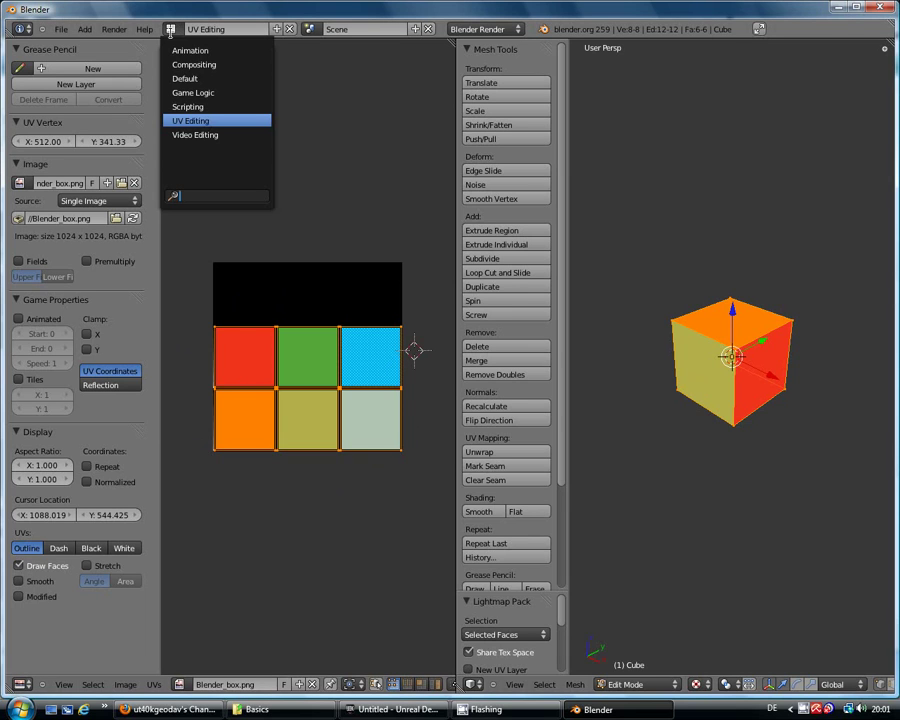
left_click(200, 78)
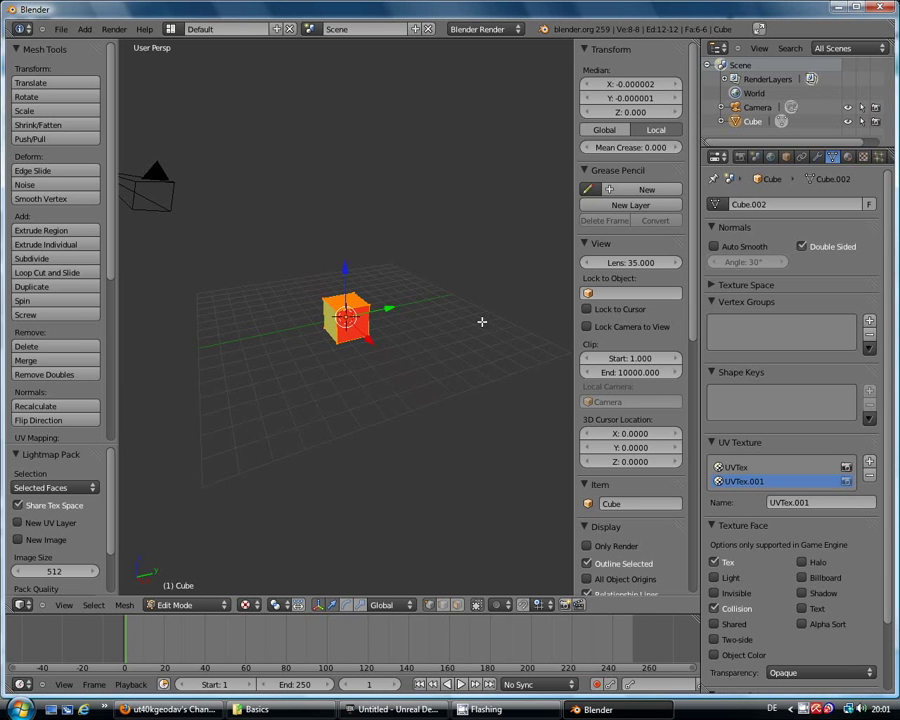
left_click(738, 474)
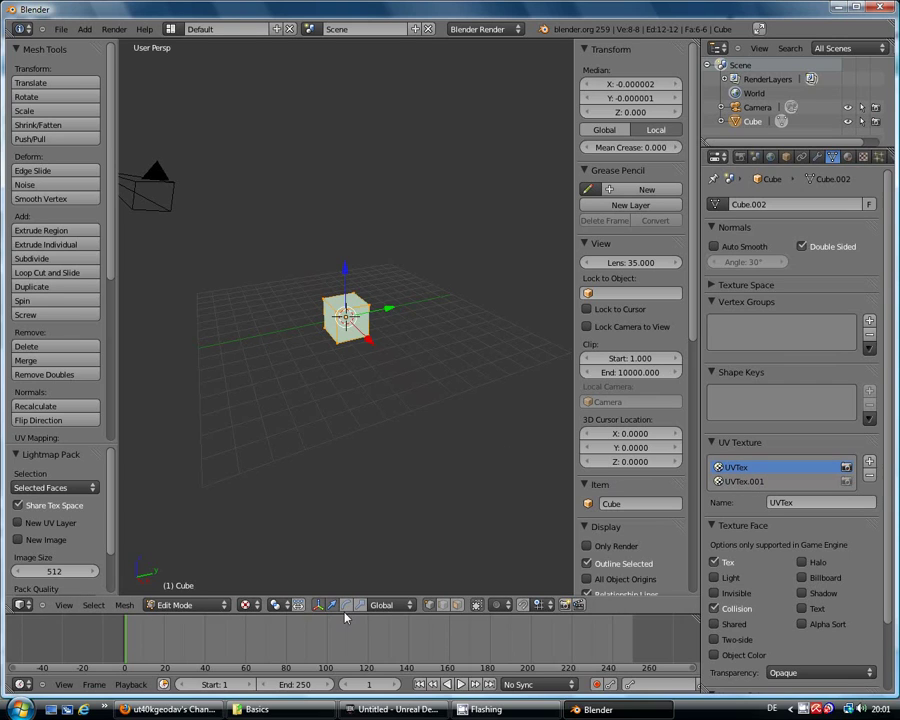
left_click(180, 605)
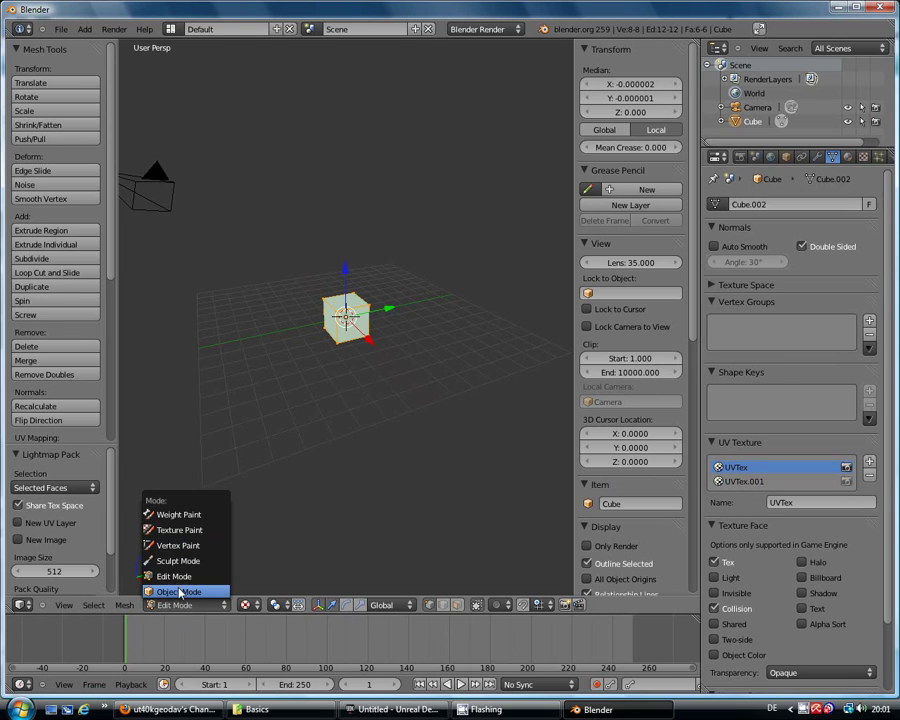
left_click(180, 592)
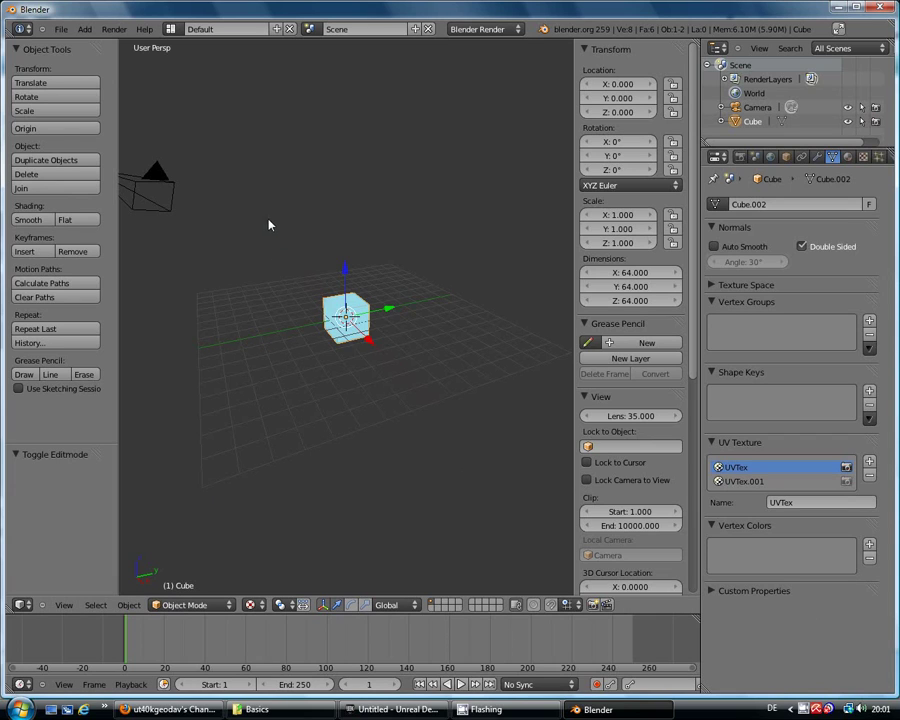
Save the cube scene as S_BC_Box_03.blend by editing the existing S_BC_Box_02 name.
left_click(60, 30)
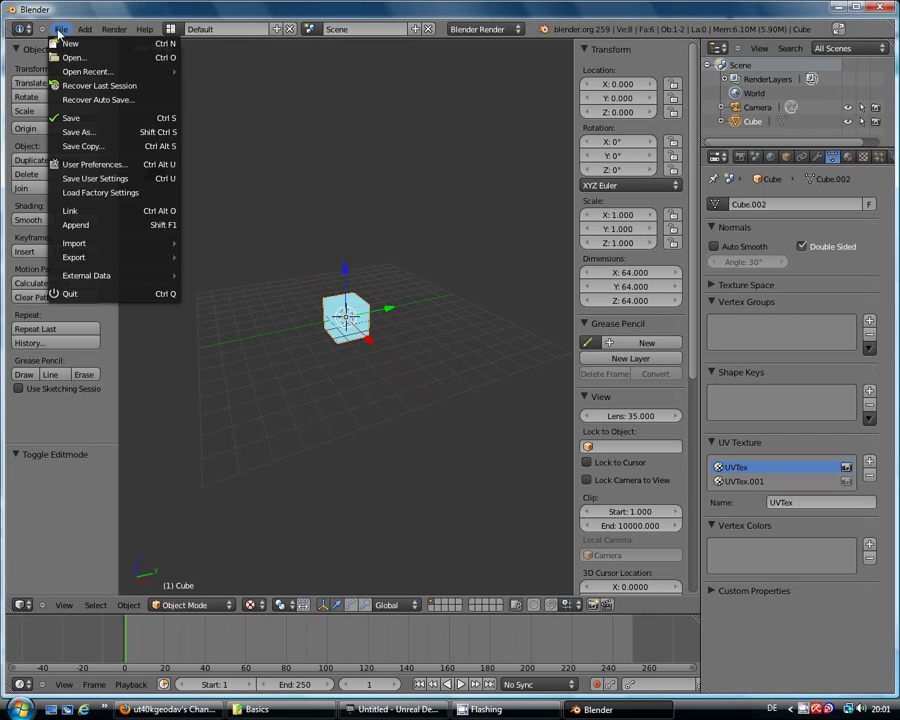
left_click(72, 118)
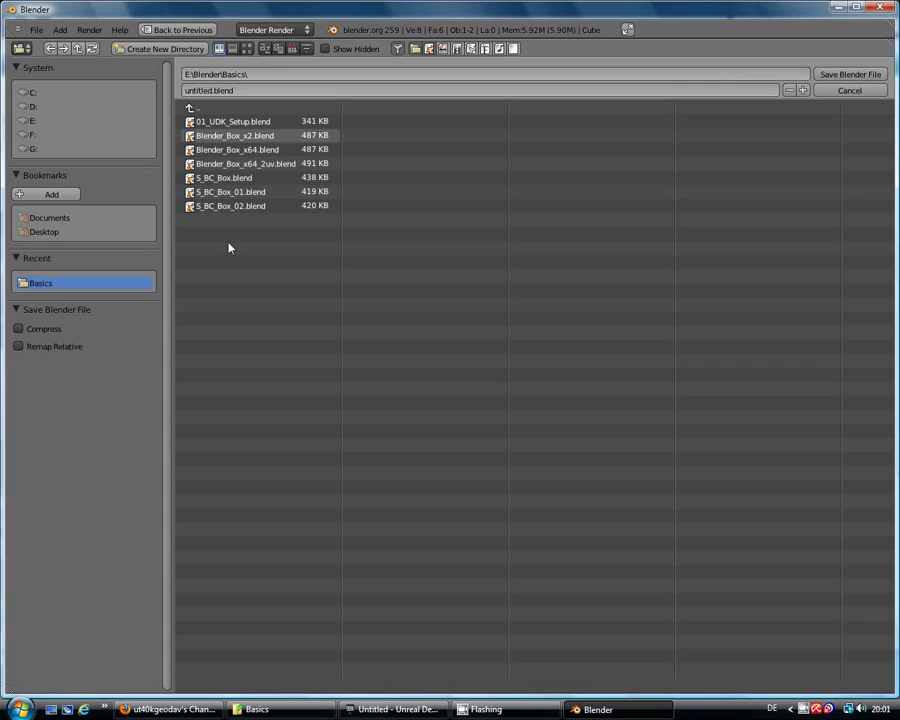
left_click(245, 207)
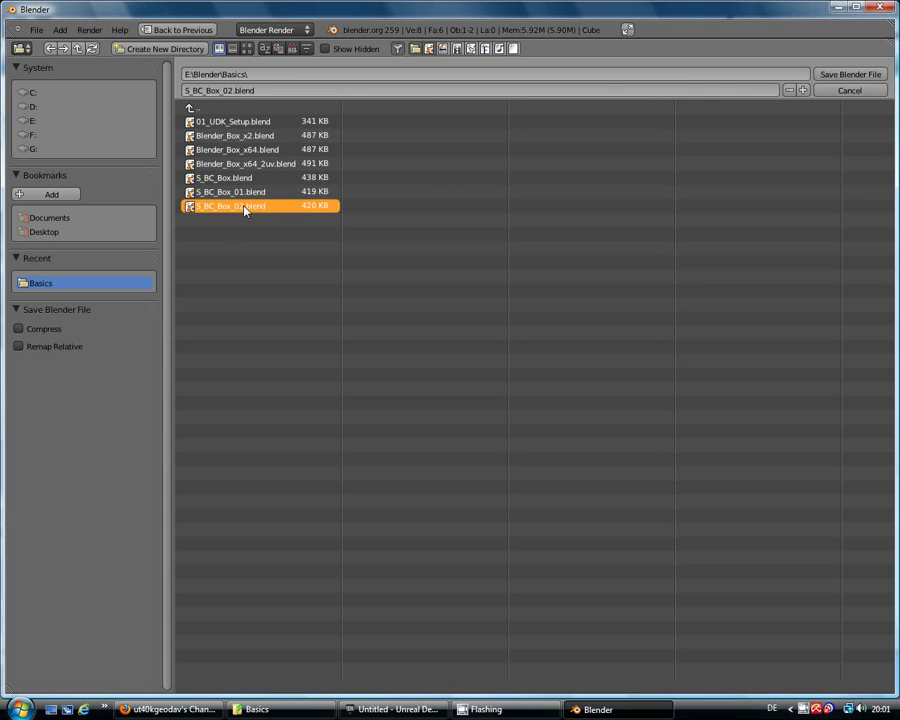
left_click(231, 91)
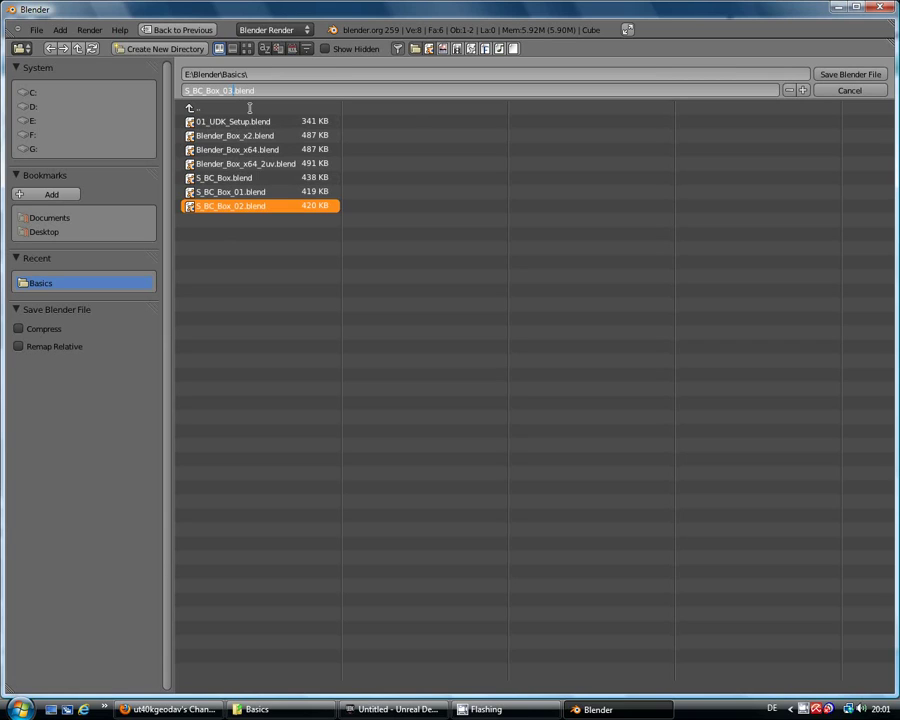
key("Return")
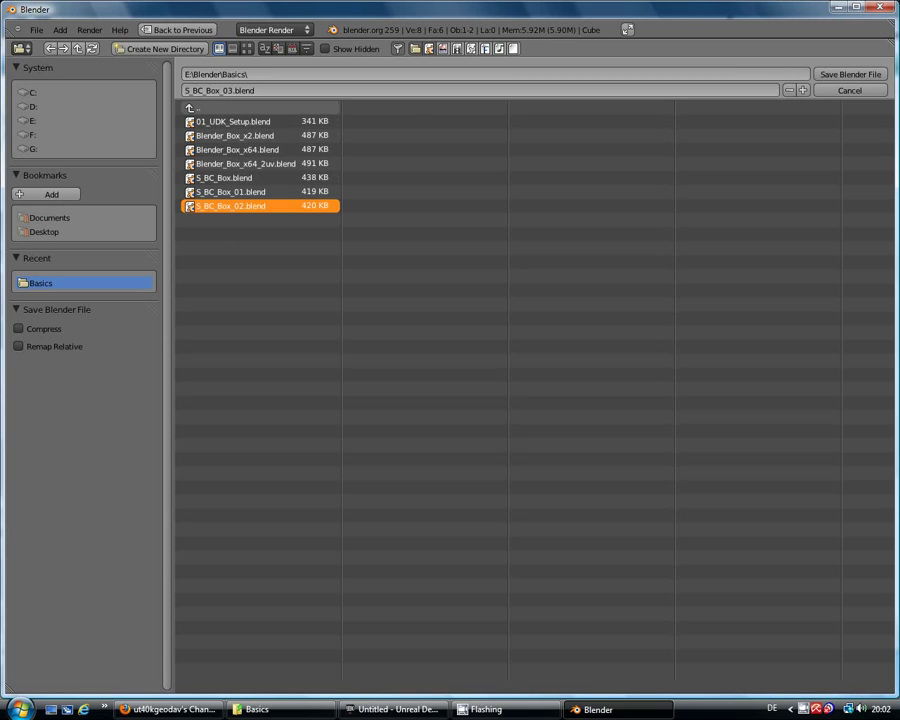
left_click(850, 76)
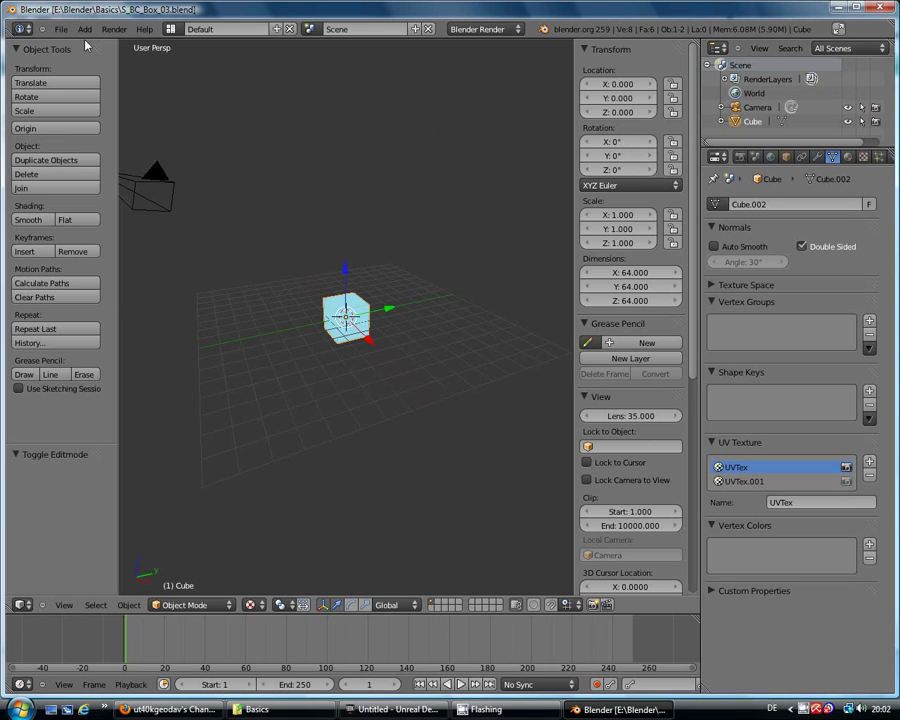
Export the scene as Autodesk FBX to E:\Blender\Basics\S_BC_Box_03.fbx.
left_click(62, 30)
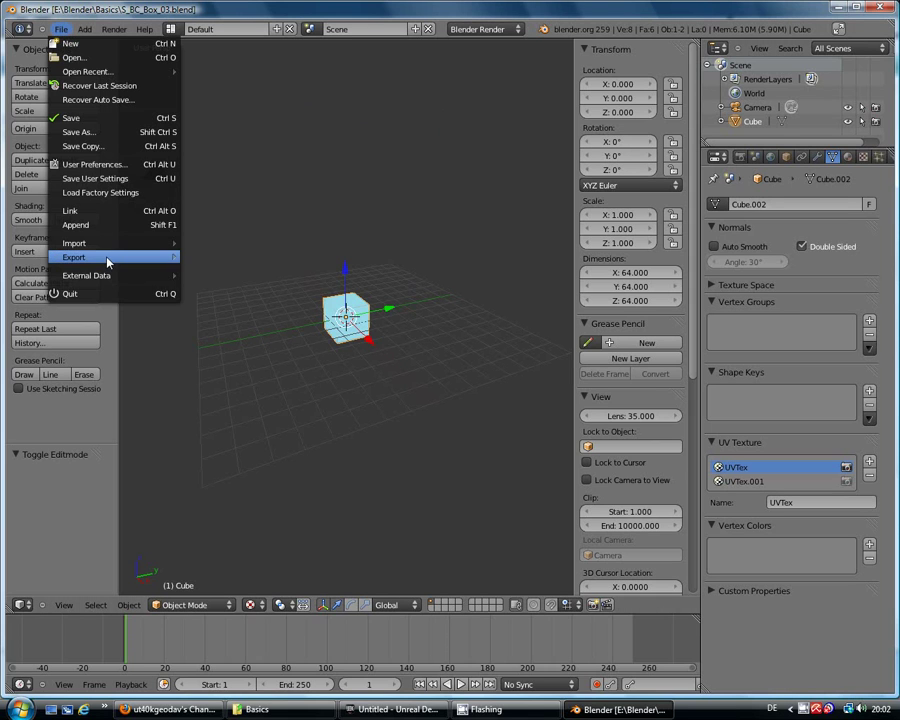
mouse_move(106, 259)
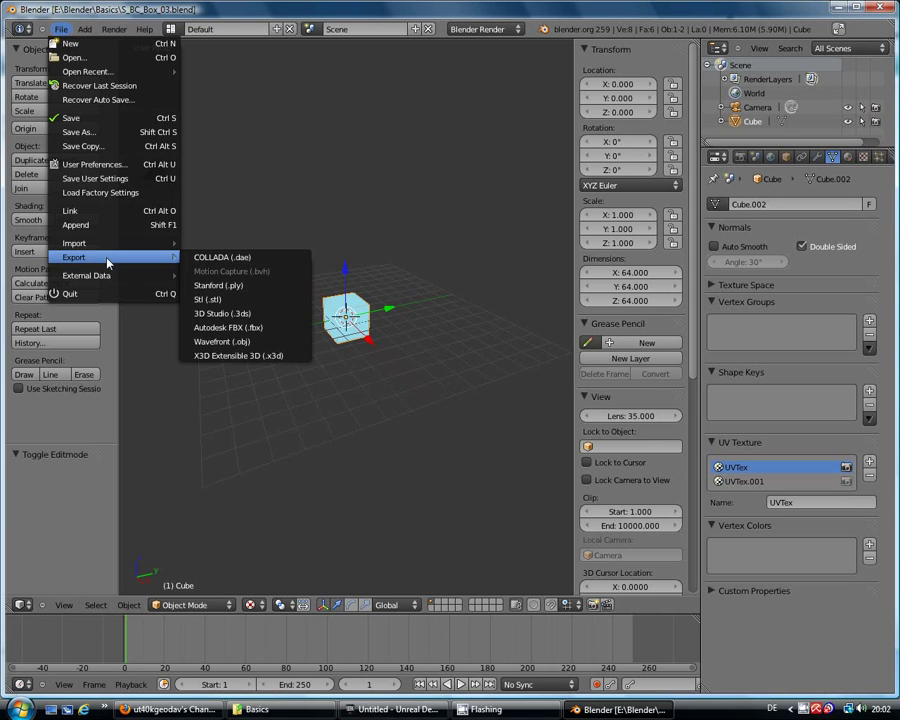
left_click(233, 330)
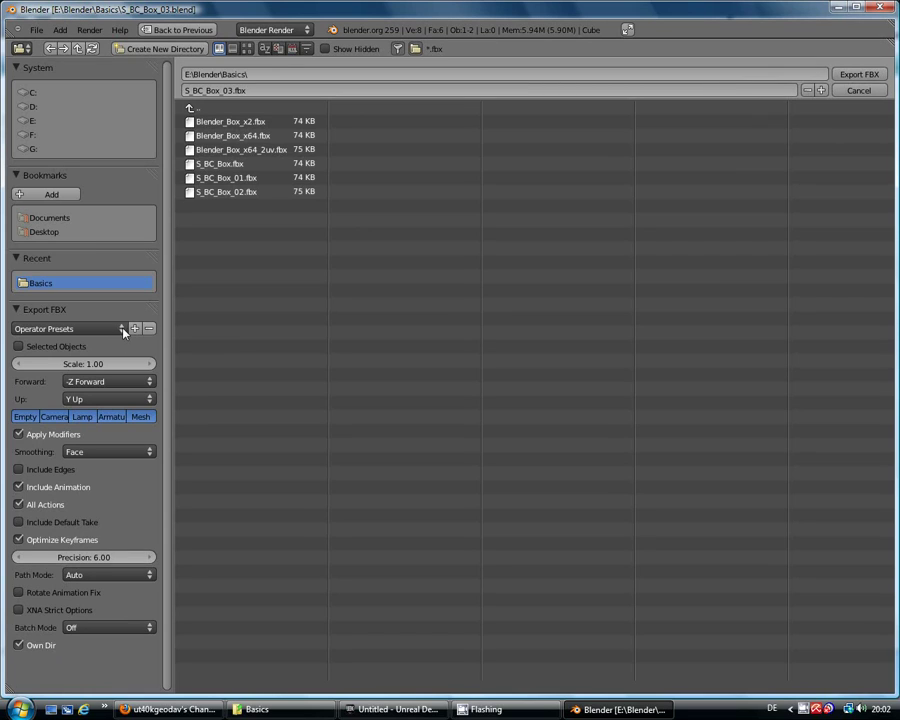
left_click(858, 75)
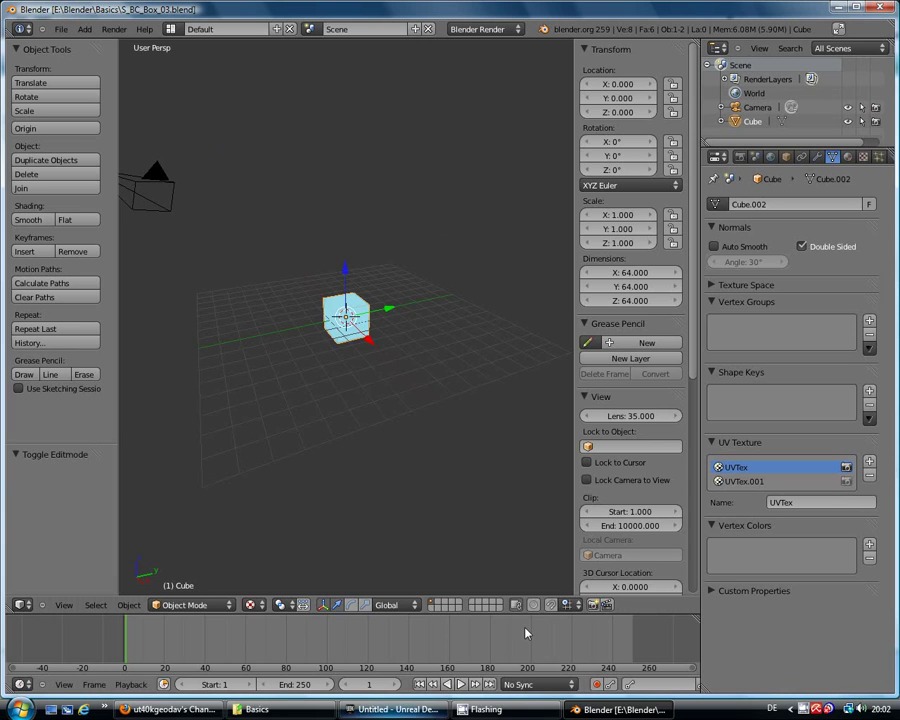
In UDK, select the BC_Content_Test Mesh group and start a new import.
left_click(397, 709)
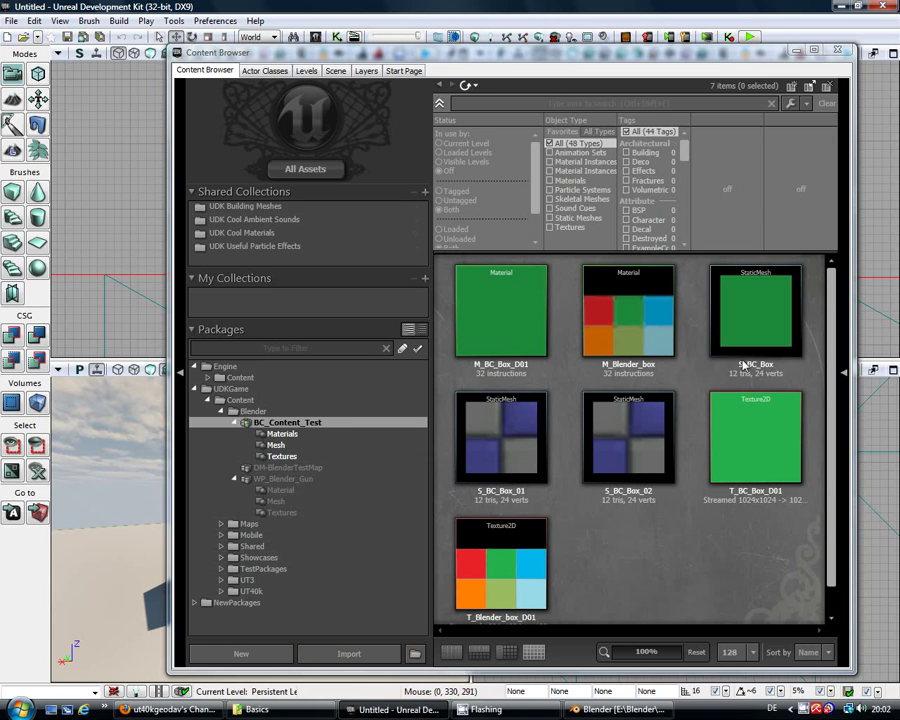
left_click(280, 445)
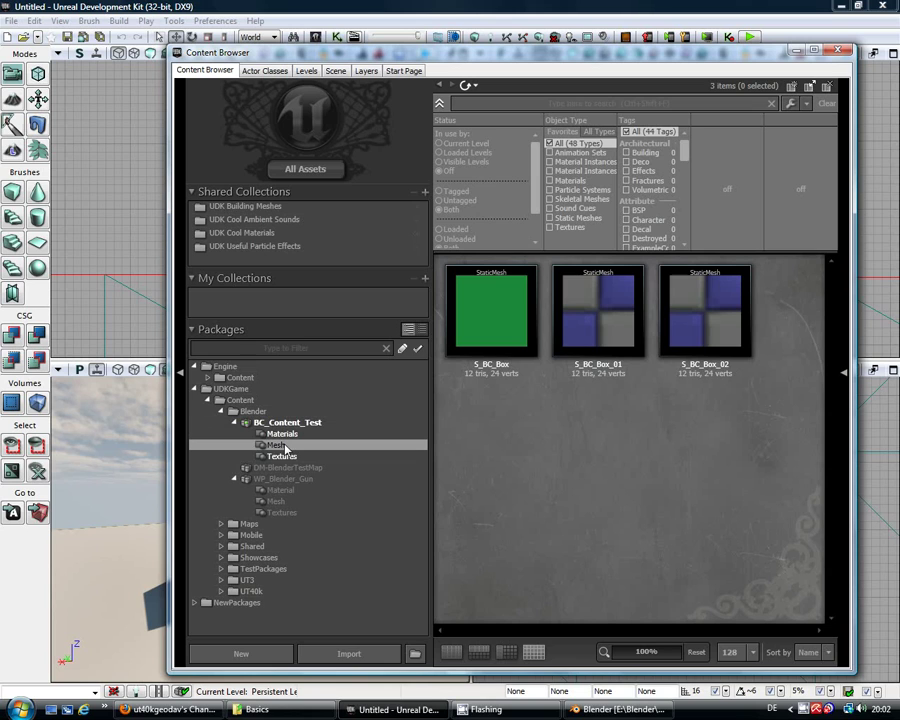
left_click(341, 654)
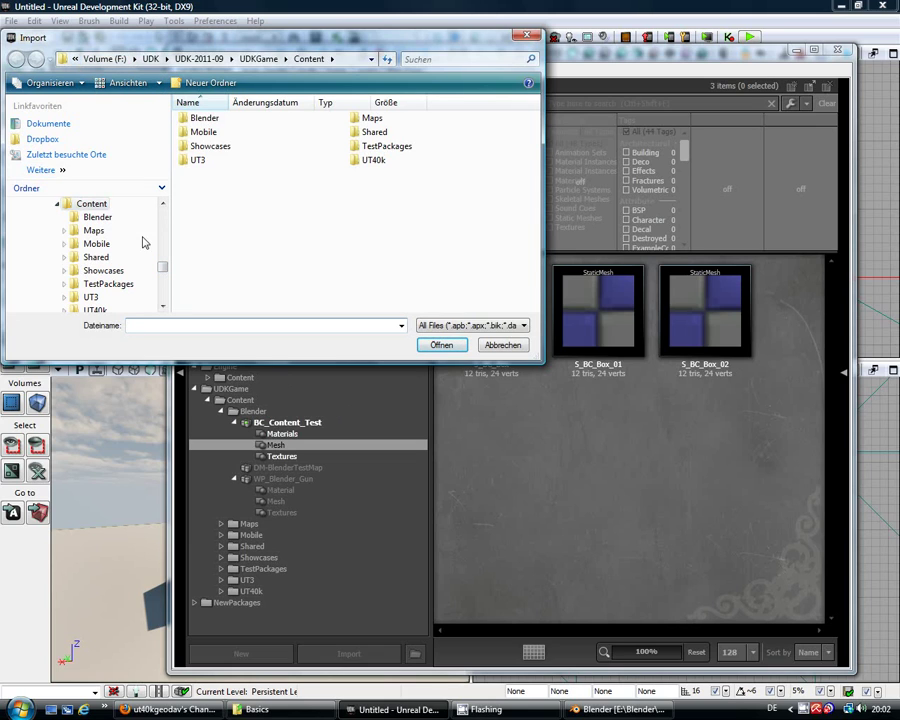
Browse to E:\Blender\Basics and select S_BC_Box_03.fbx.
left_click_drag(164, 268, 163, 219)
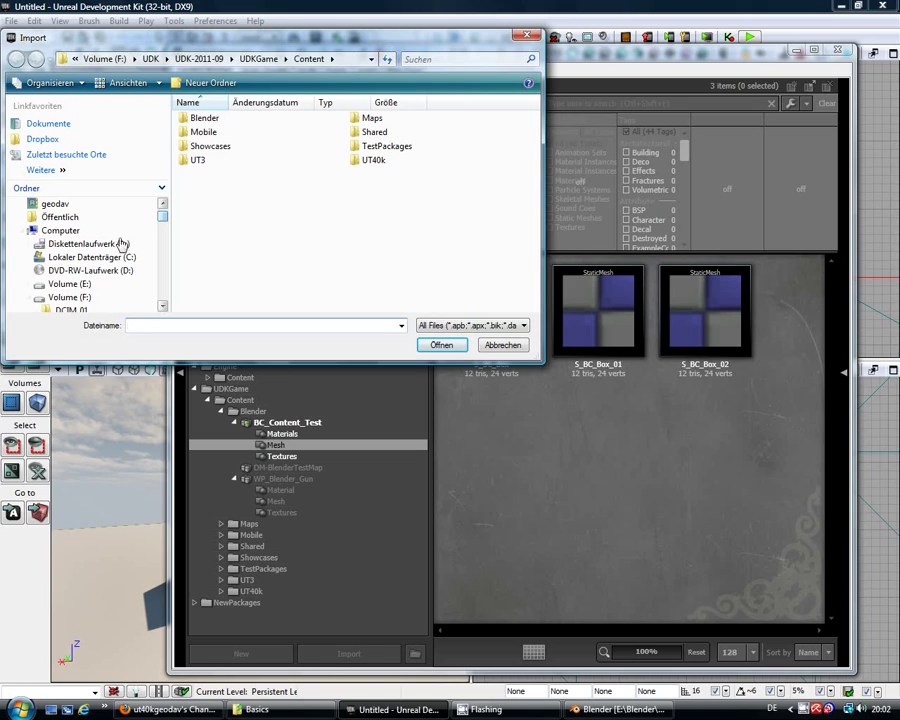
left_click(36, 284)
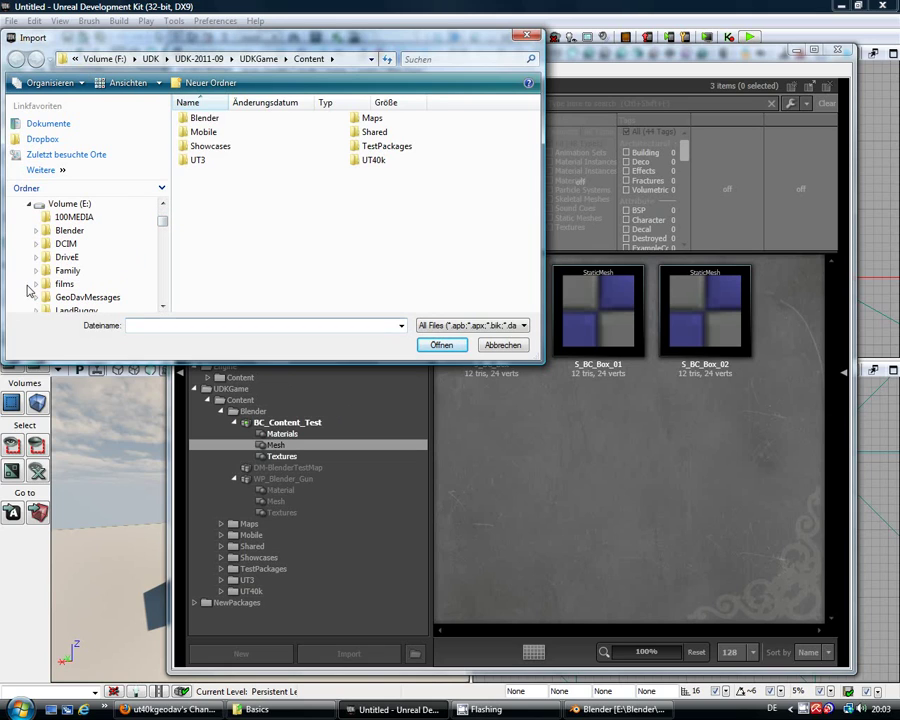
left_click(37, 231)
left_click(53, 258)
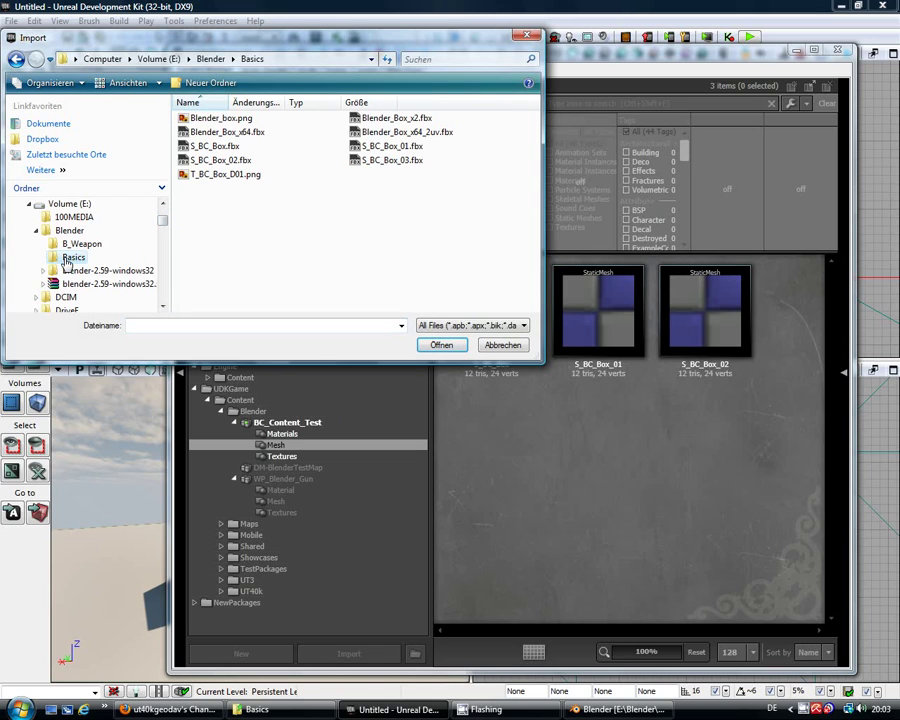
left_click(384, 161)
Import S_BC_Box_03 as a static mesh and preview it in the Static Mesh Editor.
left_click(443, 345)
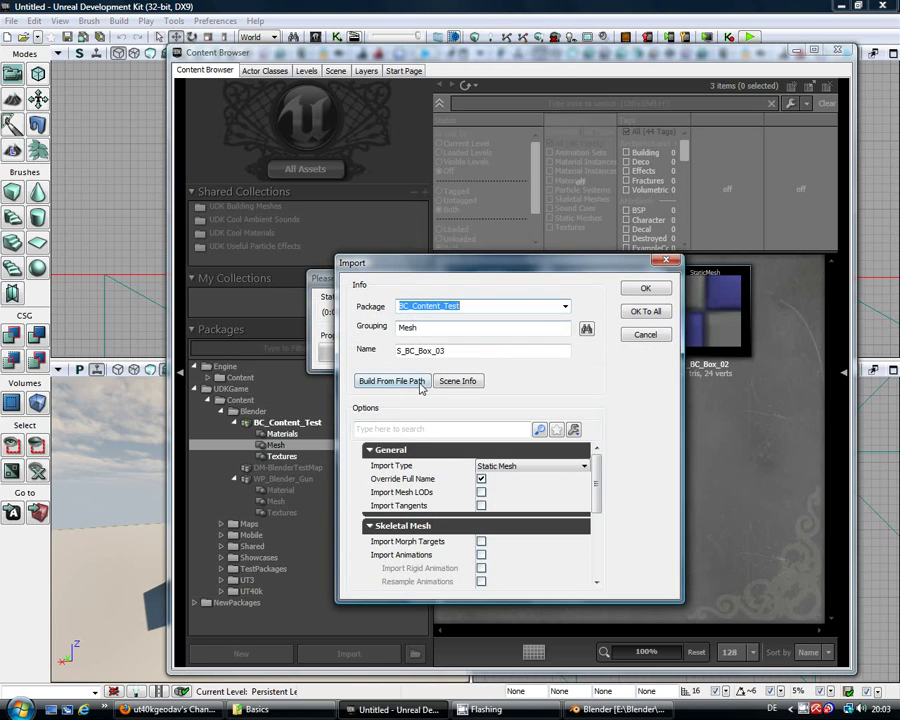
left_click(645, 291)
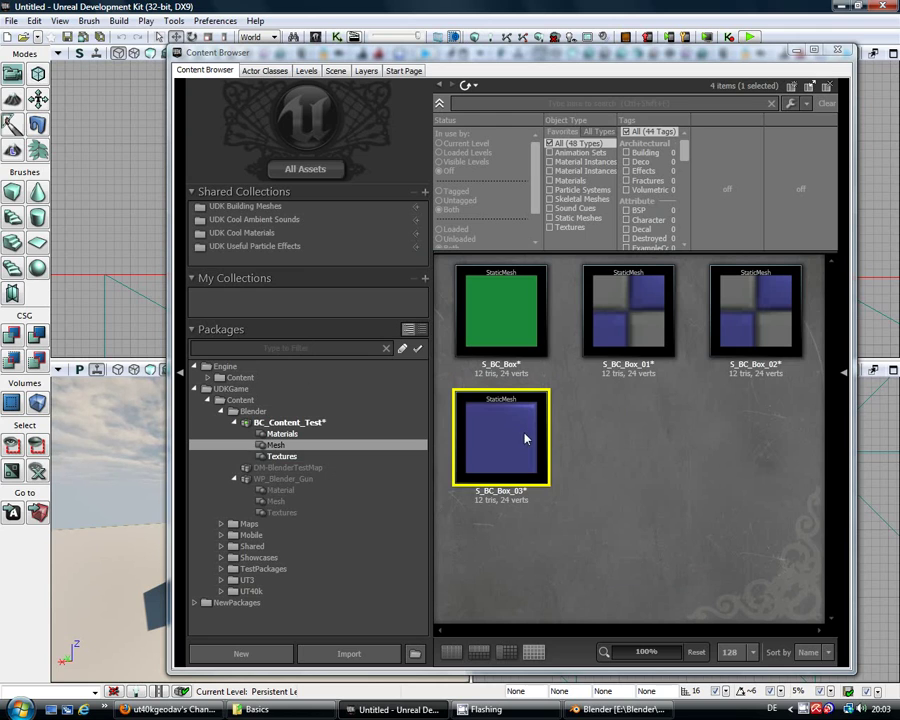
mouse_move(508, 434)
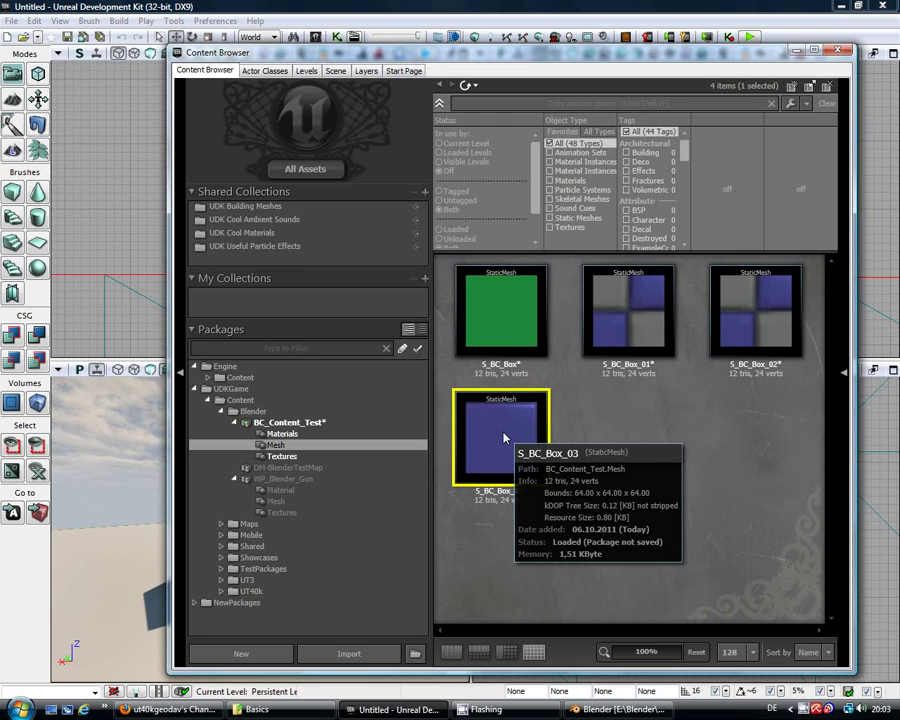
double_click(505, 437)
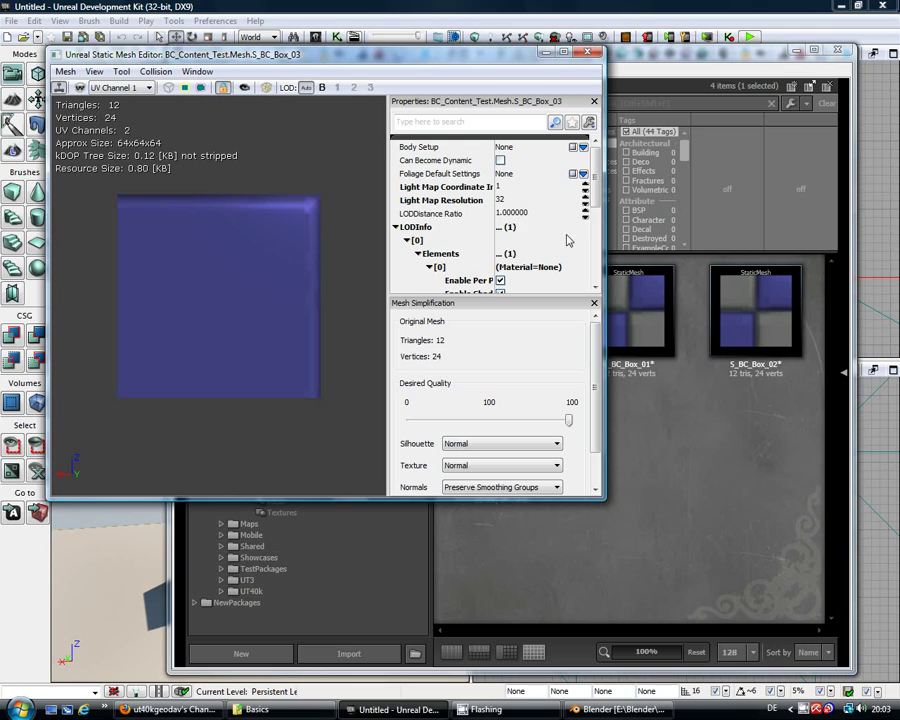
left_click(663, 450)
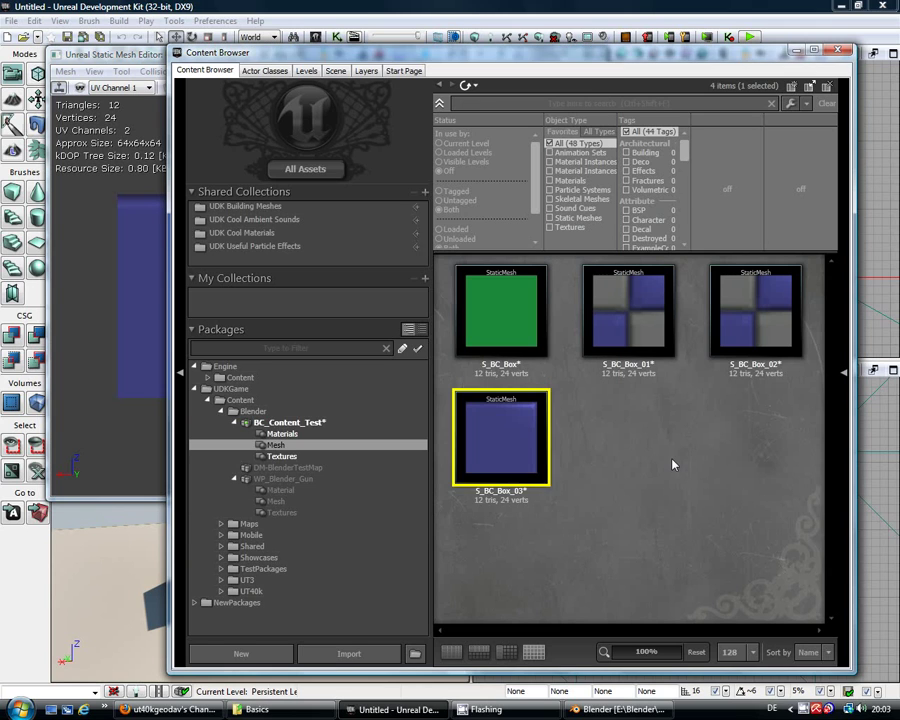
Assign the M_Blender_box material to S_BC_Box_03 and orbit the preview to check it.
left_click(282, 434)
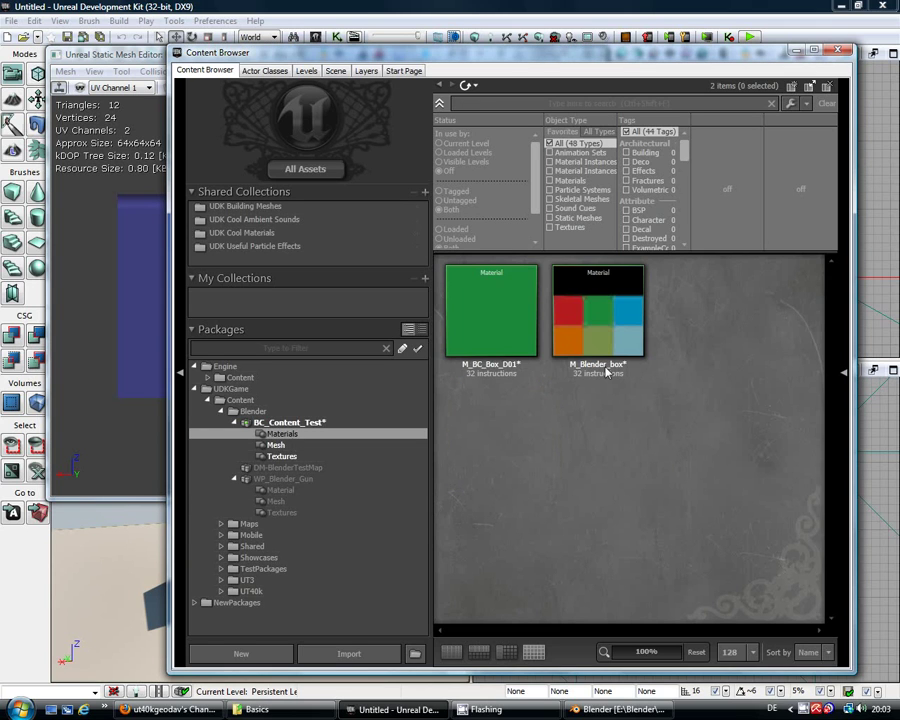
left_click(600, 335)
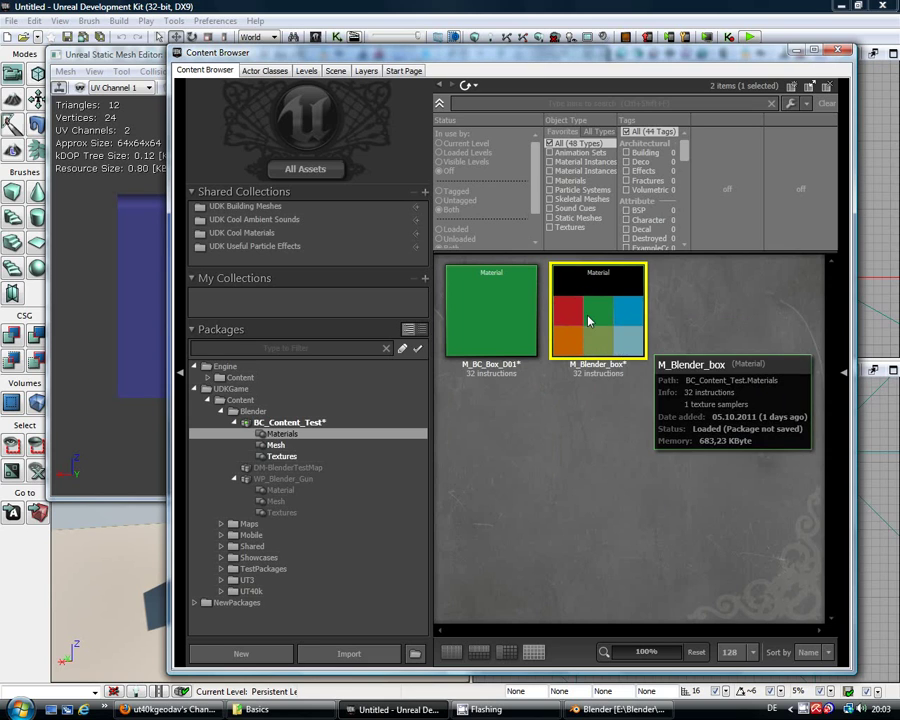
left_click(144, 70)
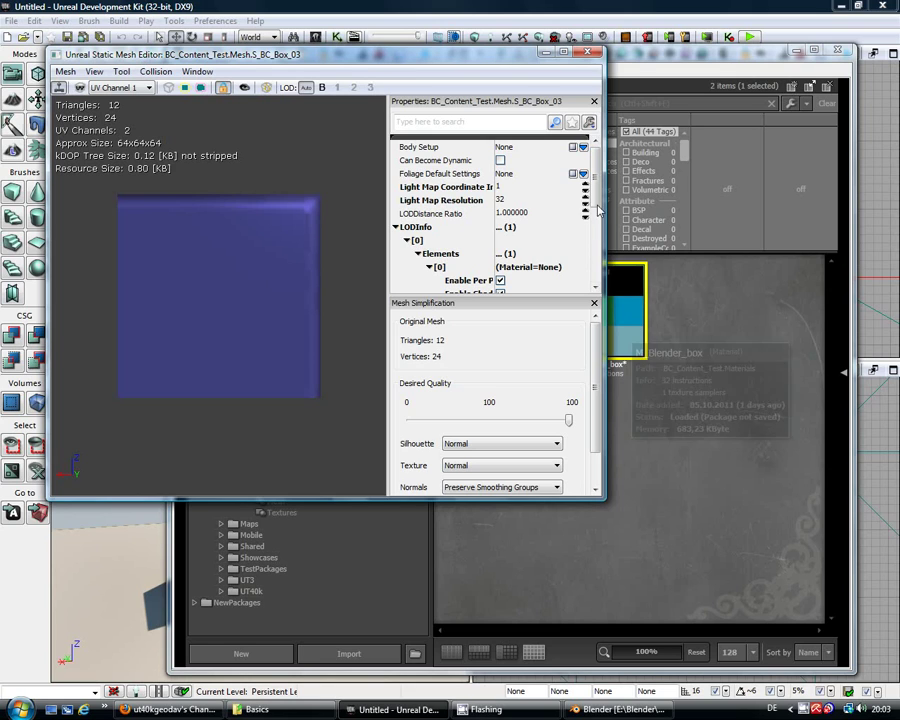
scroll(597, 238, "down", 3)
left_click(563, 232)
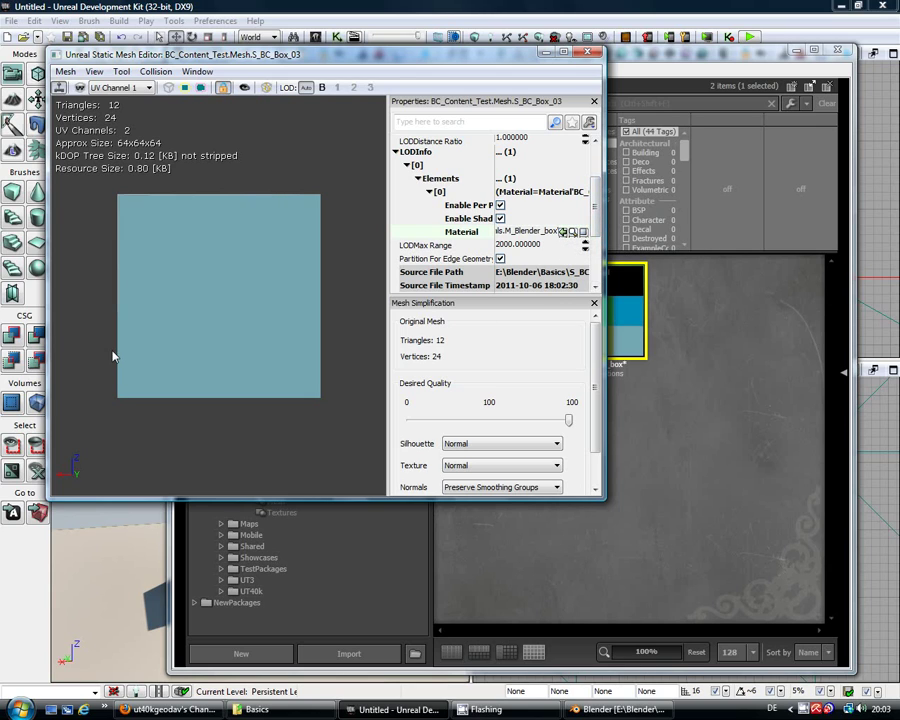
left_click_drag(113, 356, 40, 362)
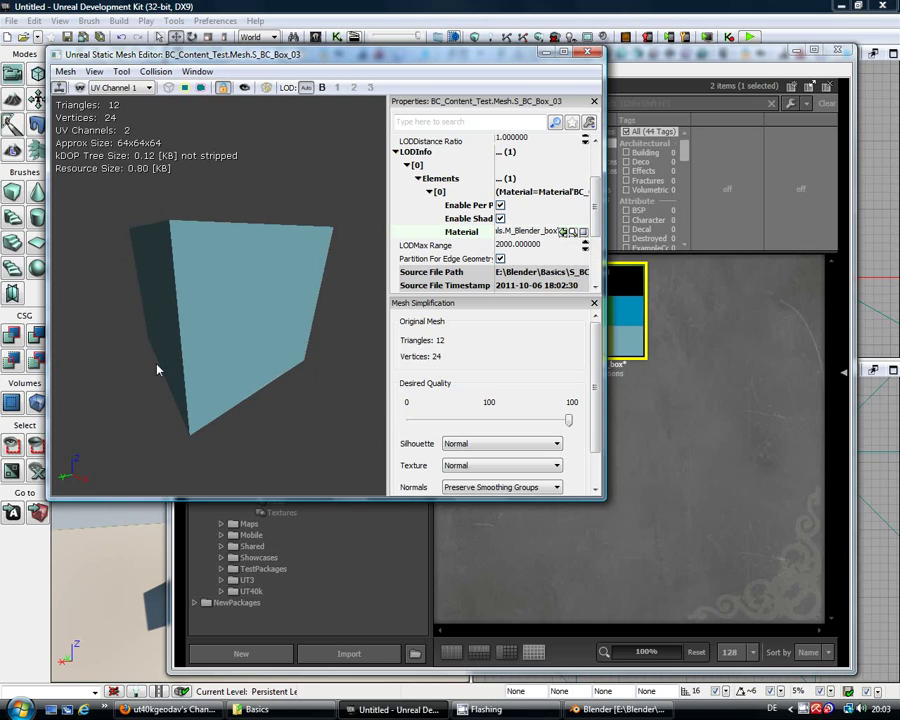
left_click_drag(157, 370, 35, 140)
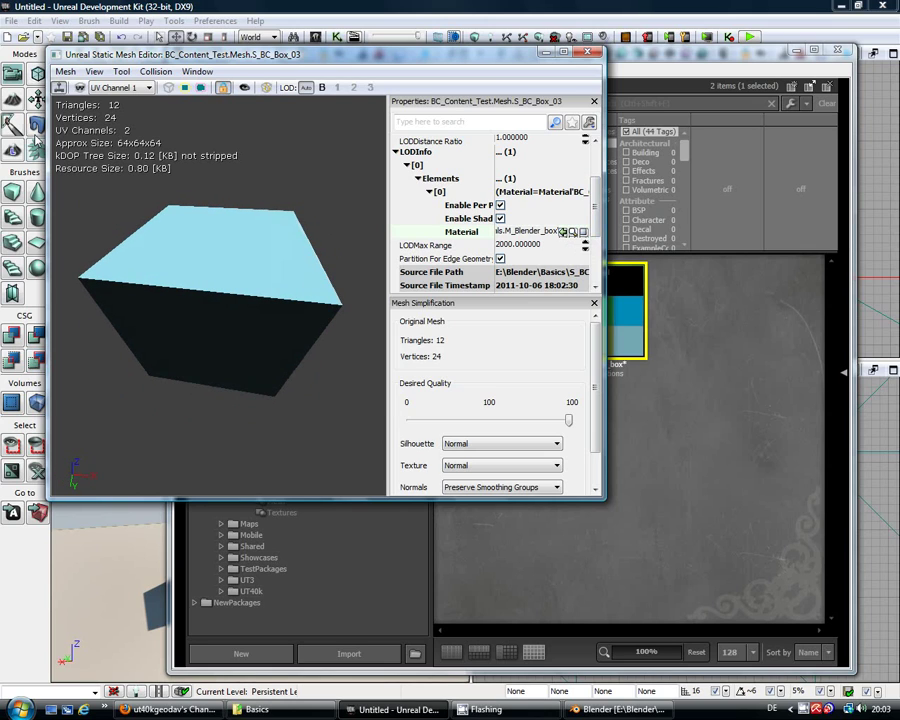
Overlay the UV layout for UV Channel 0 and UV Channel 1, then close the mesh editor.
left_click(148, 88)
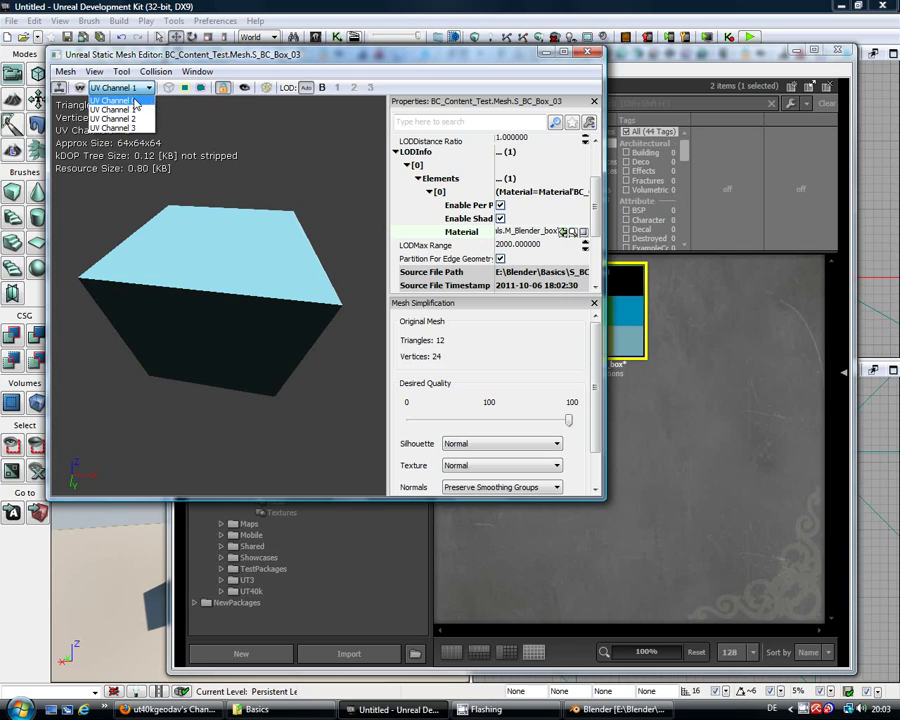
left_click(125, 101)
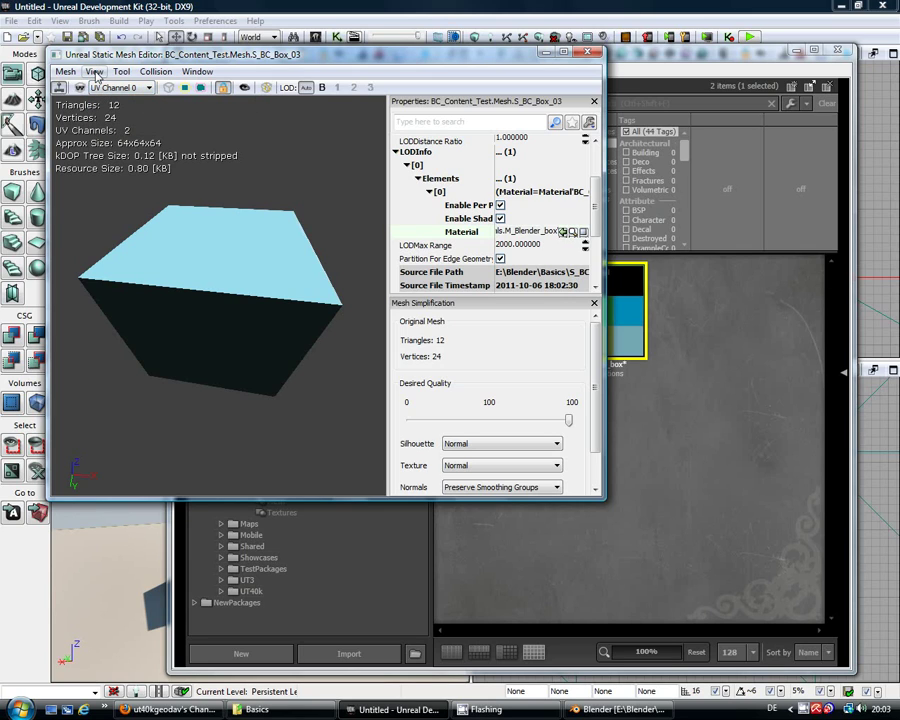
left_click(94, 72)
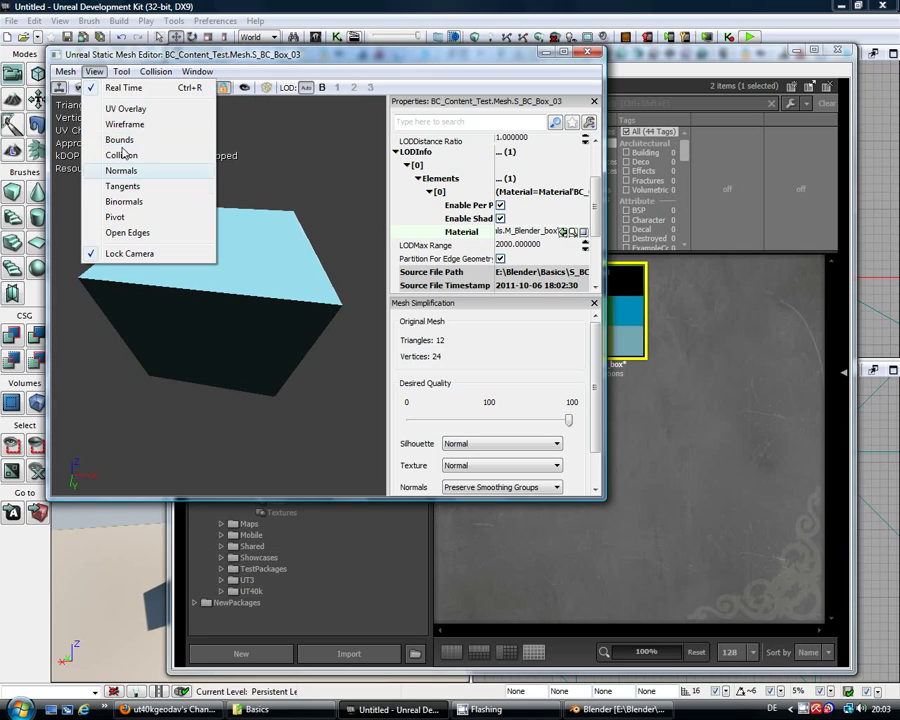
left_click(123, 109)
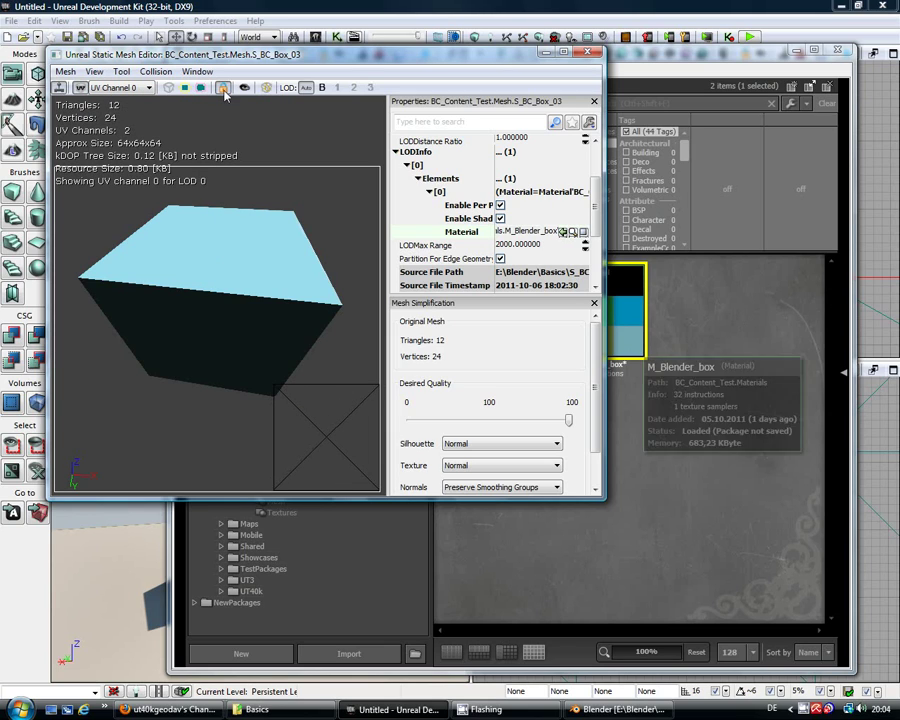
left_click(114, 87)
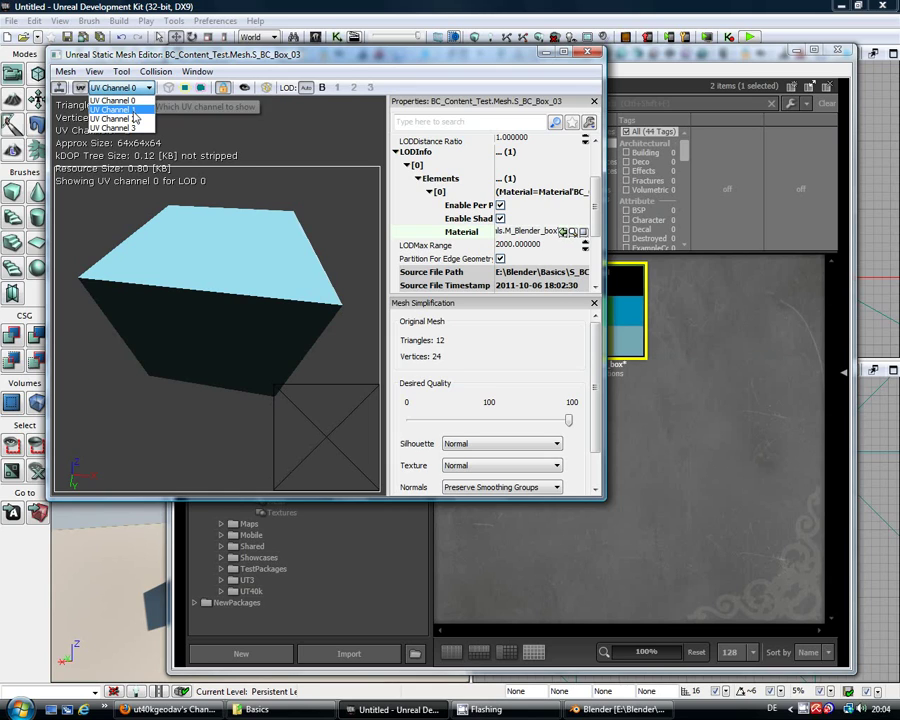
left_click(135, 110)
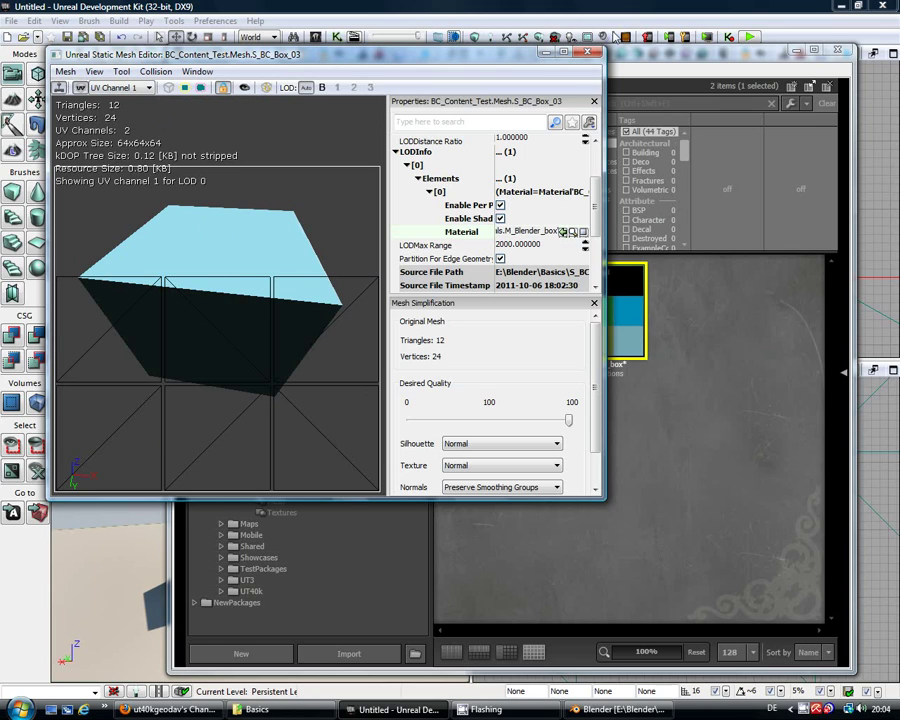
left_click(587, 53)
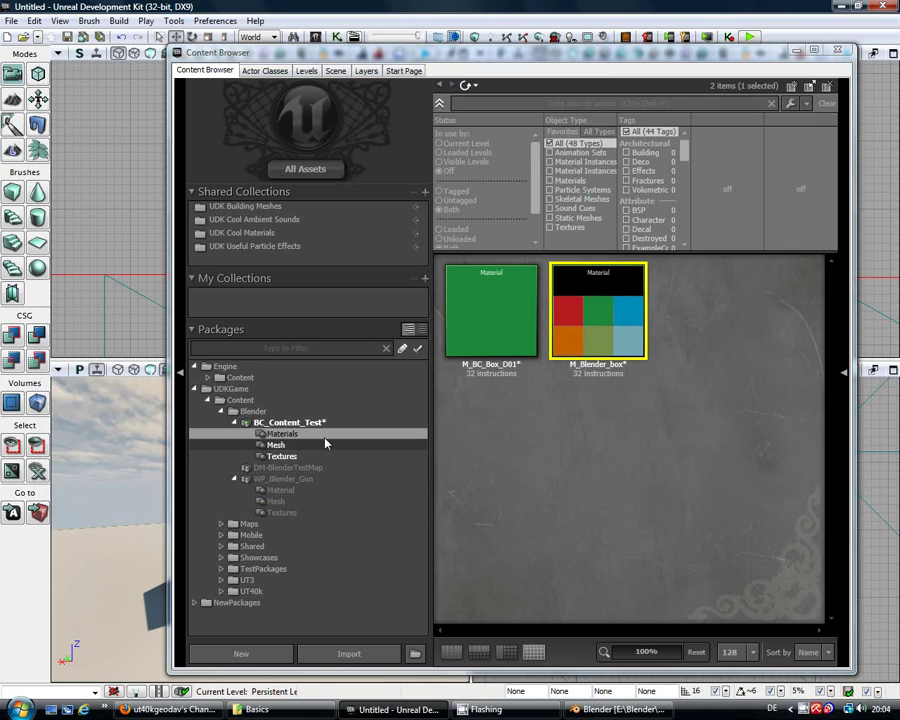
Save the BC_Content_Test package.
left_click(318, 423)
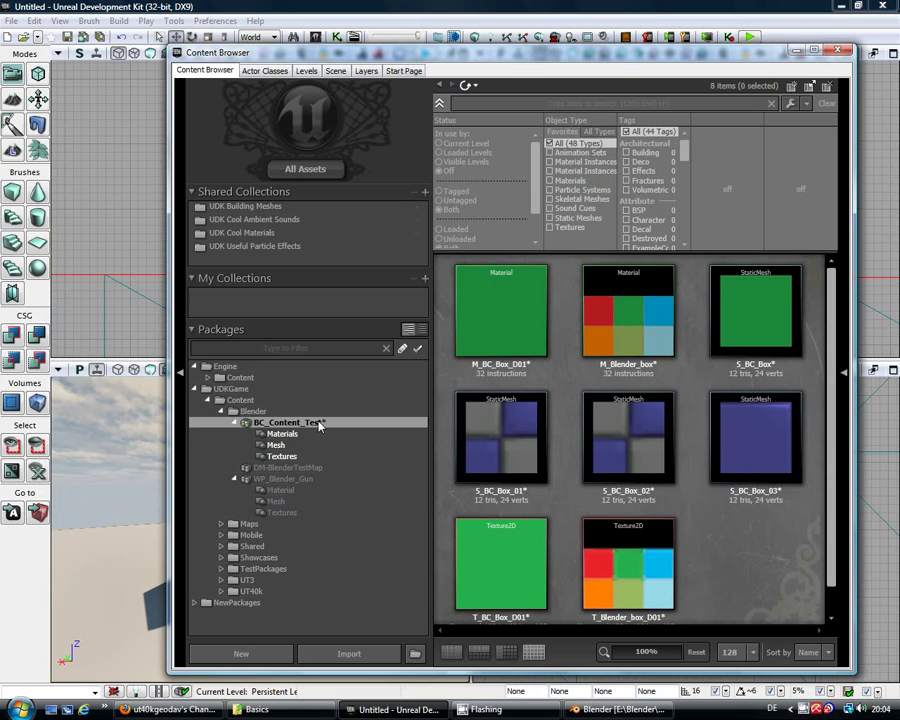
right_click(318, 423)
left_click(356, 429)
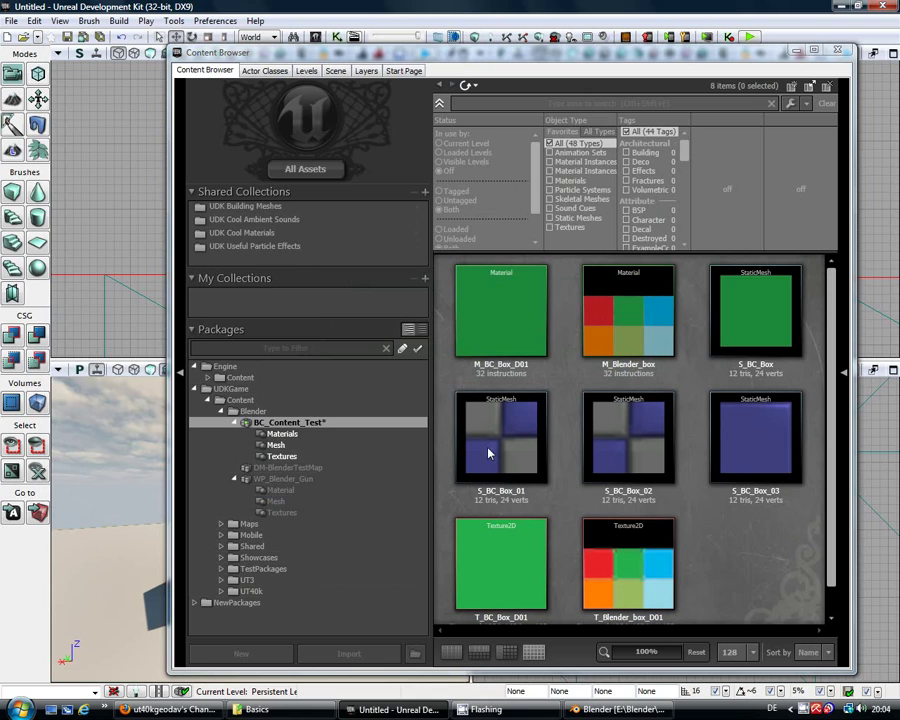
Drag S_BC_Box_03 into the perspective viewport, close the Content Browser, and raise the box.
left_click_drag(433, 57, 518, 28)
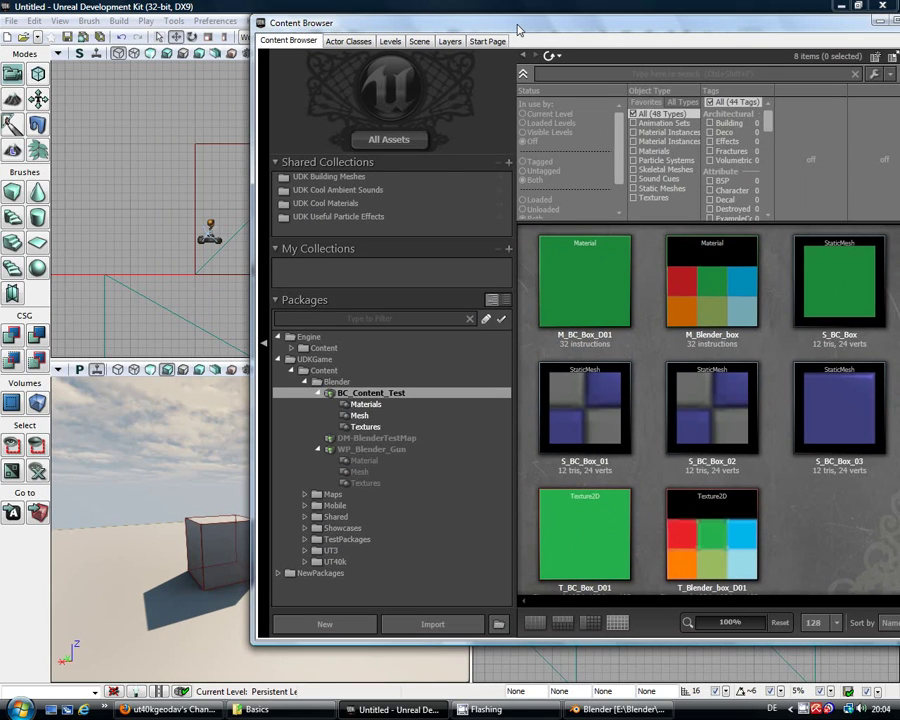
left_click(847, 420)
left_click_drag(847, 420, 112, 610)
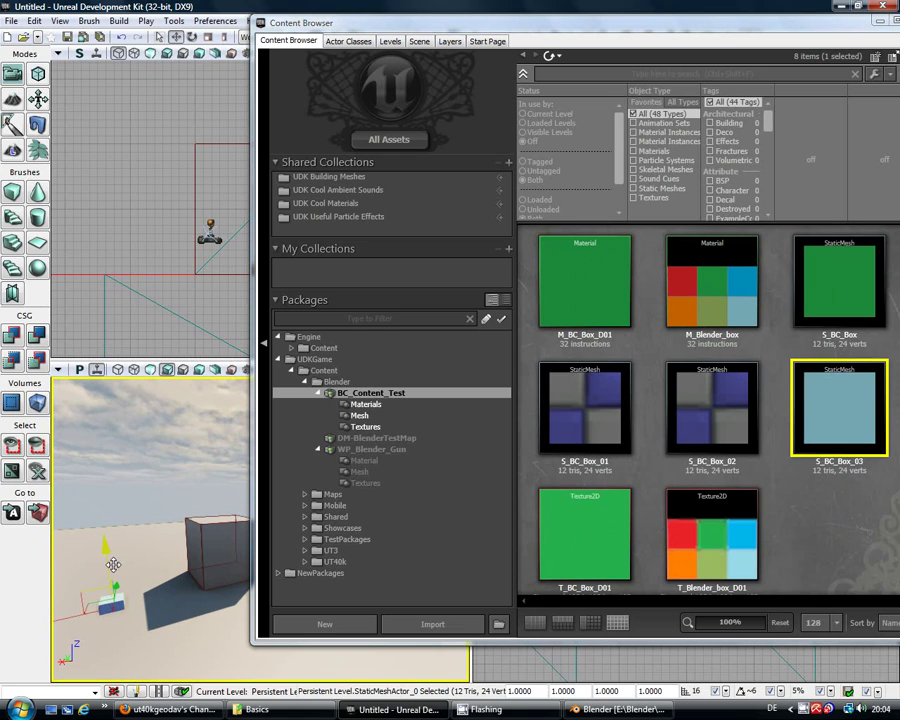
left_click_drag(828, 30, 775, 48)
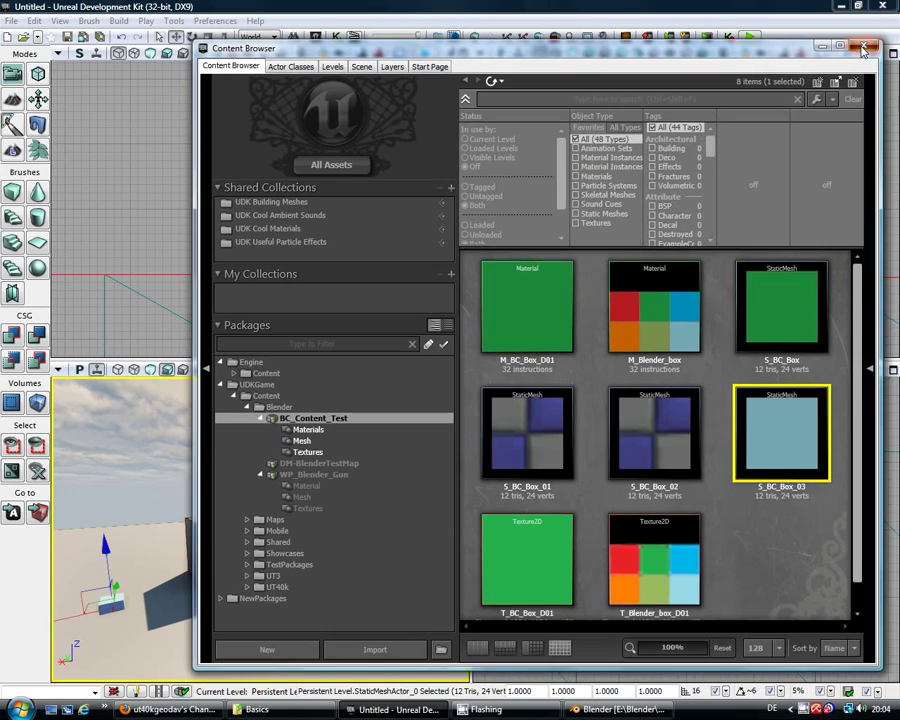
left_click(263, 564)
left_click_drag(104, 559, 101, 534)
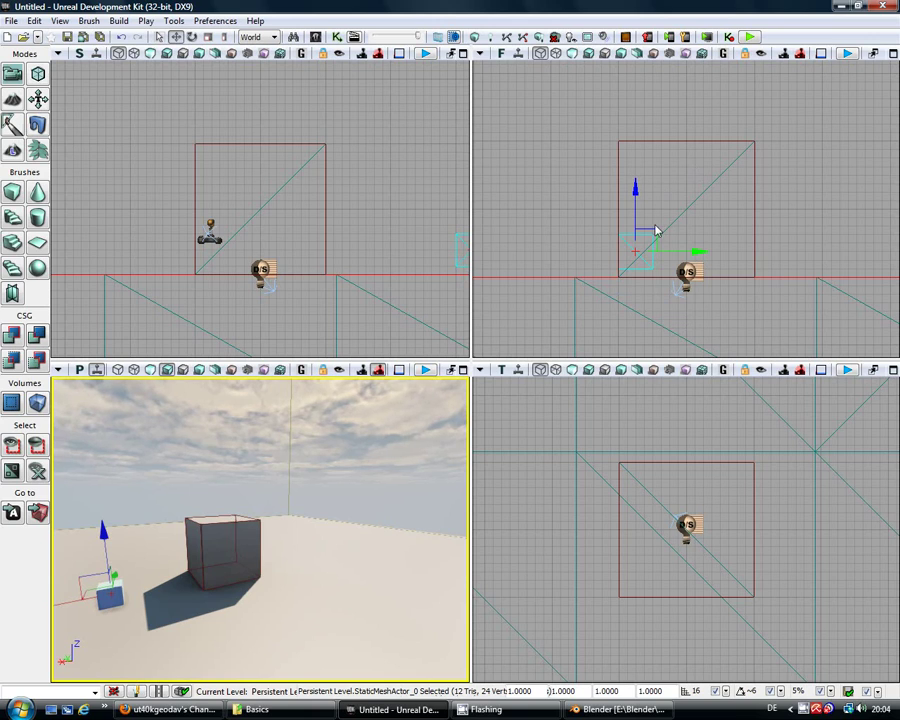
Move the S_BC_Box_03 box left of the large cube, then inspect S_BC_Box_01's mesh.
left_click_drag(655, 232, 570, 242)
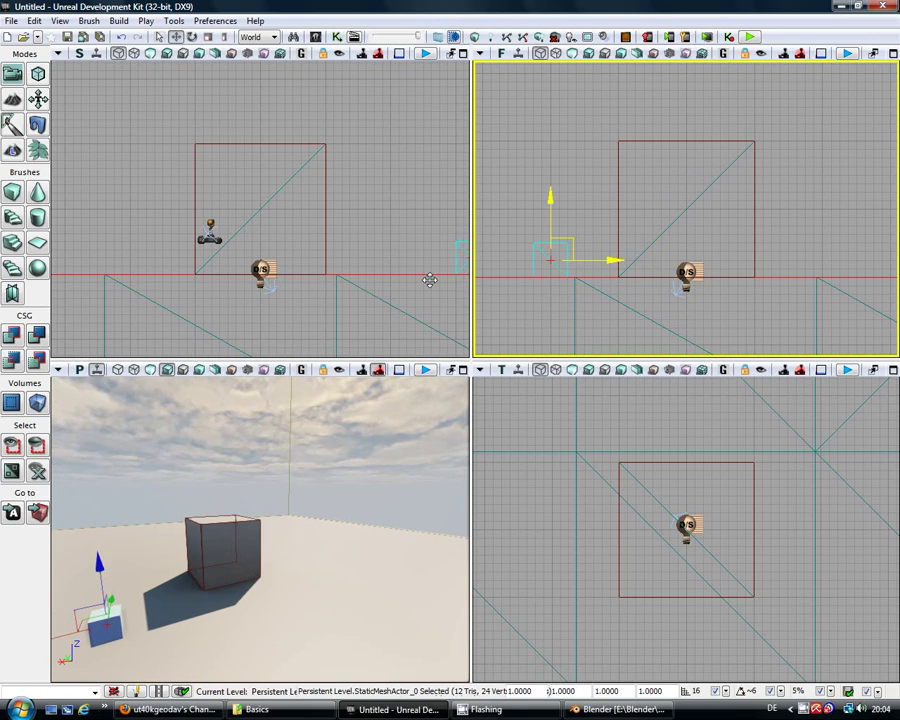
left_click_drag(349, 318, 186, 168)
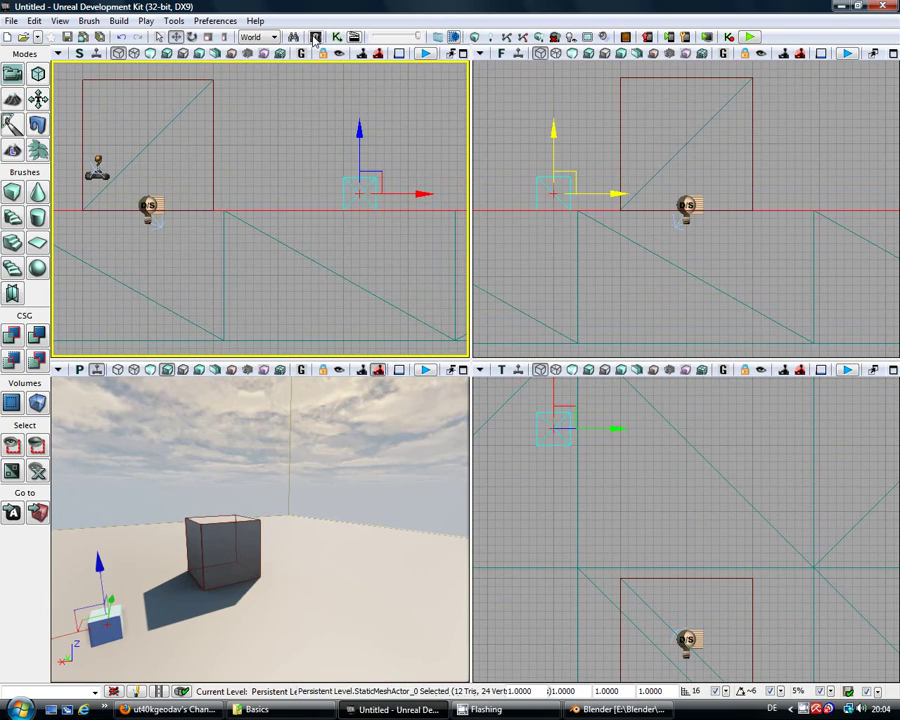
left_click(315, 38)
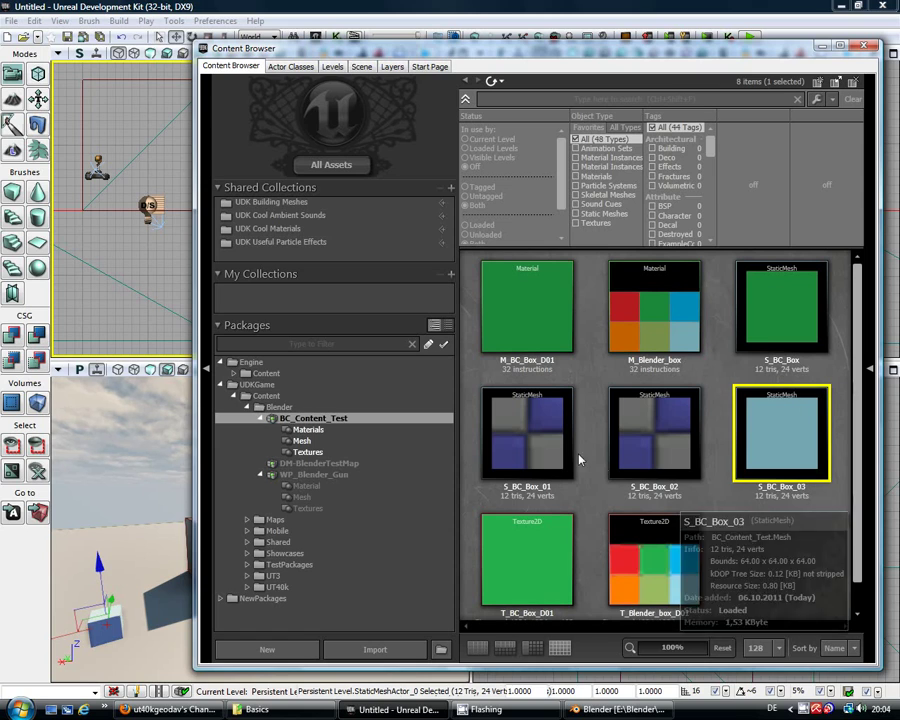
double_click(545, 445)
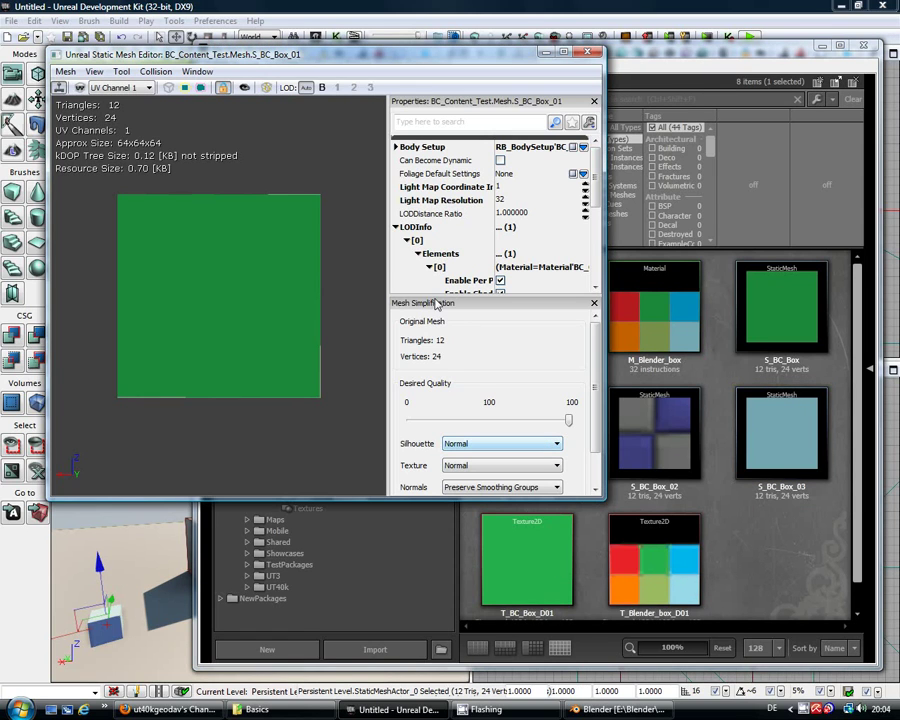
left_click(588, 51)
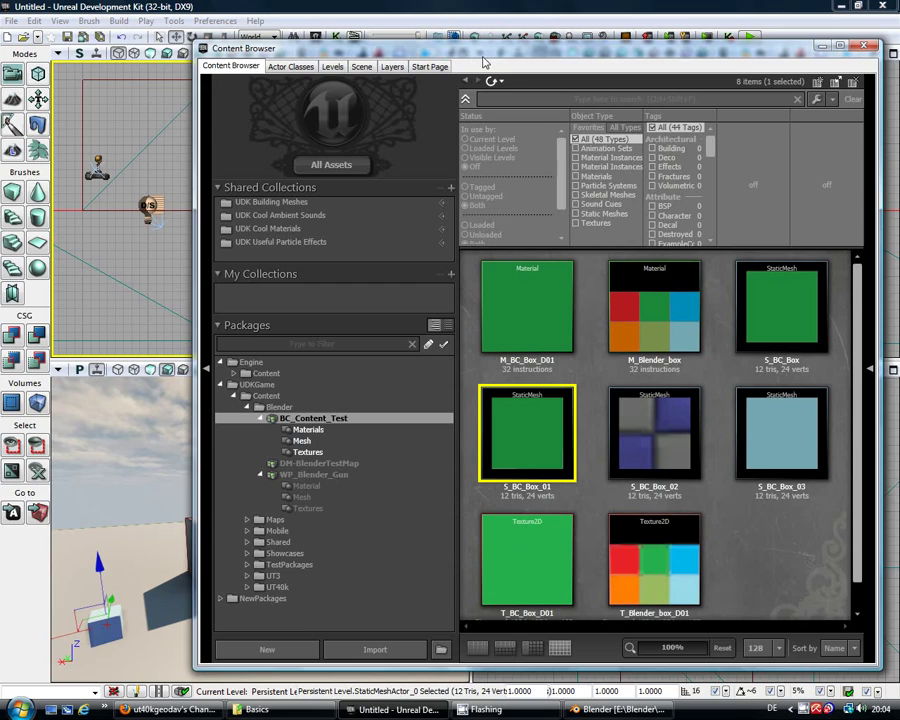
left_click_drag(484, 62, 595, 635)
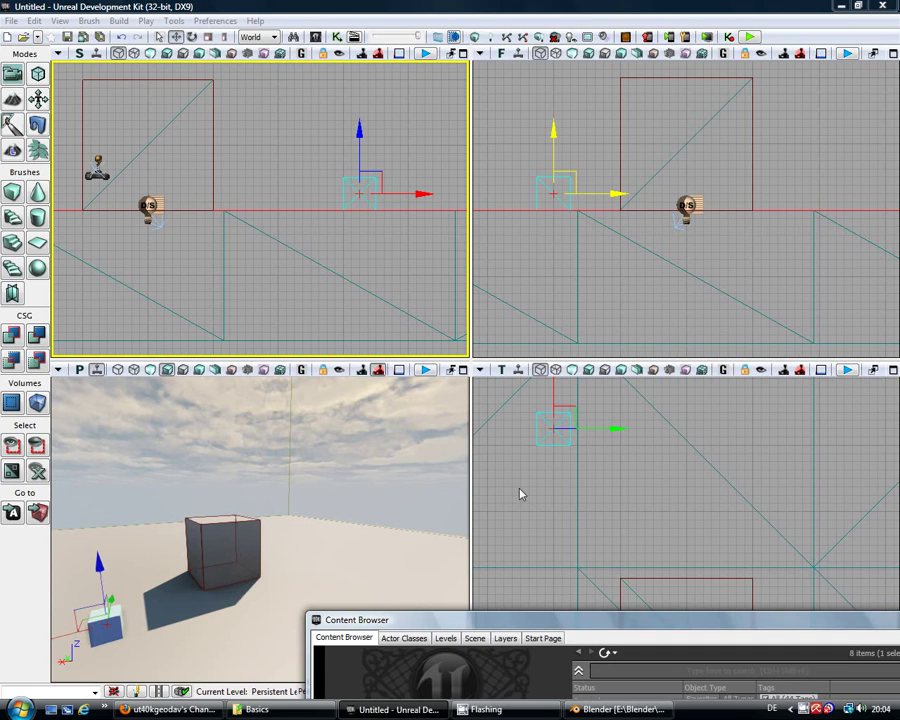
Add S_BC_Box_01 in front of the large cube as StaticMeshActor_1 and lift it slightly.
left_click(528, 491)
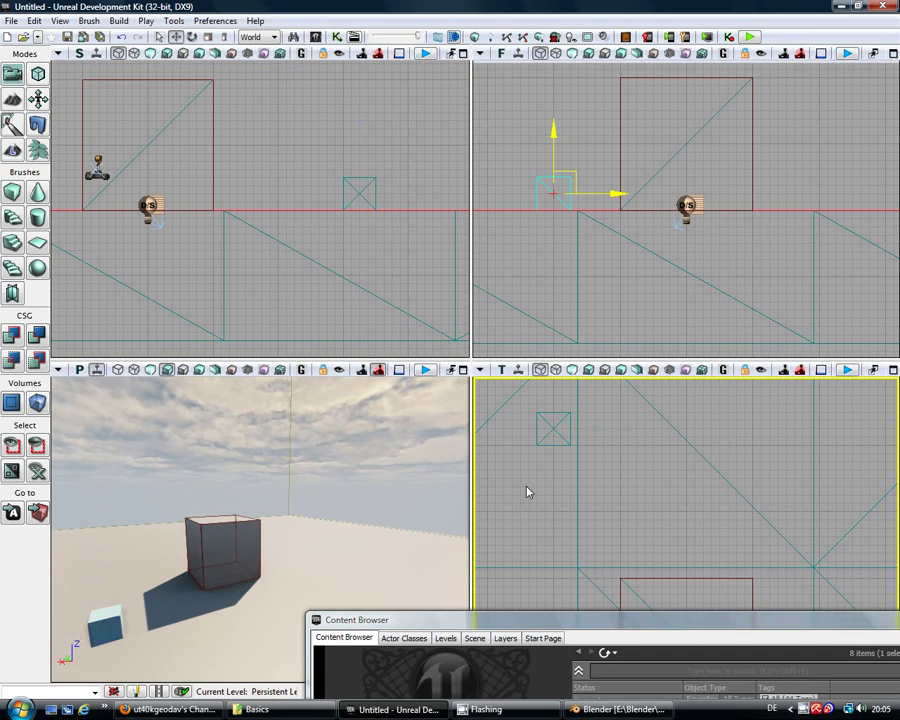
scroll(528, 491, "down", 3)
scroll(528, 491, "down", 2)
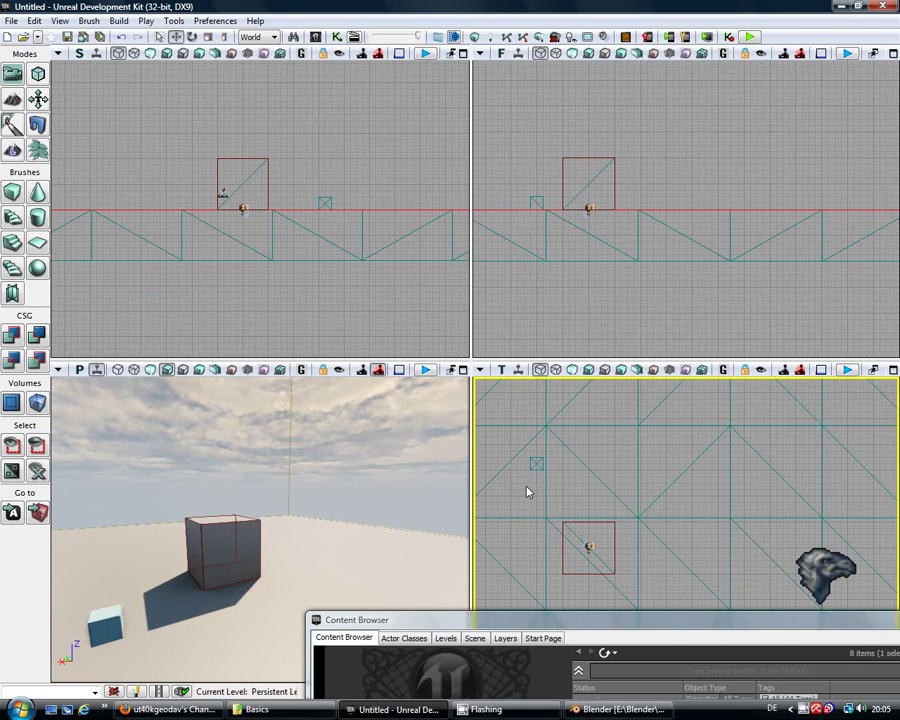
left_click(712, 634)
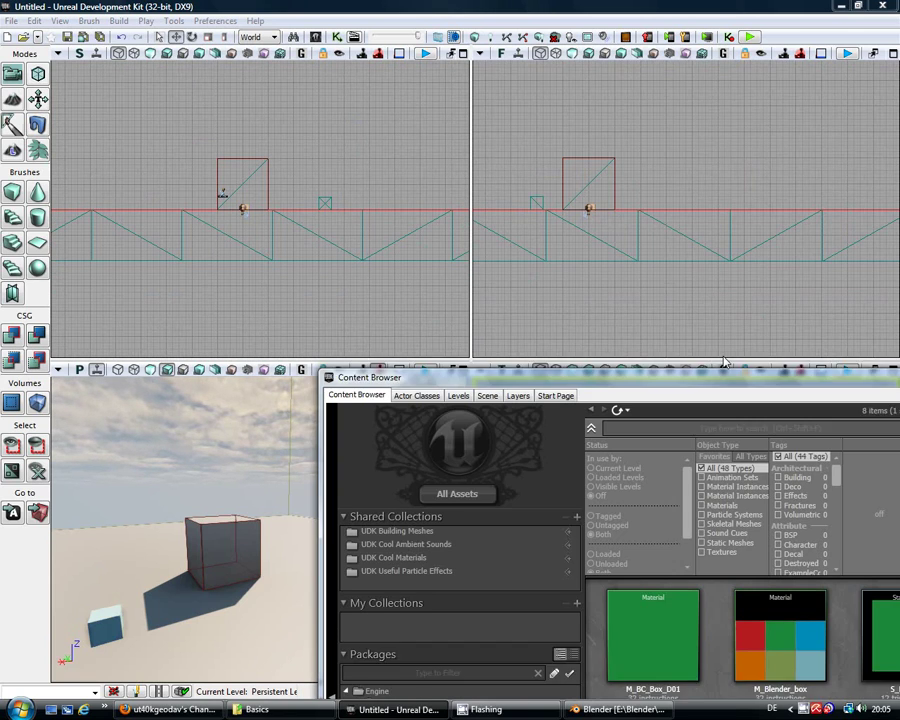
left_click(214, 651)
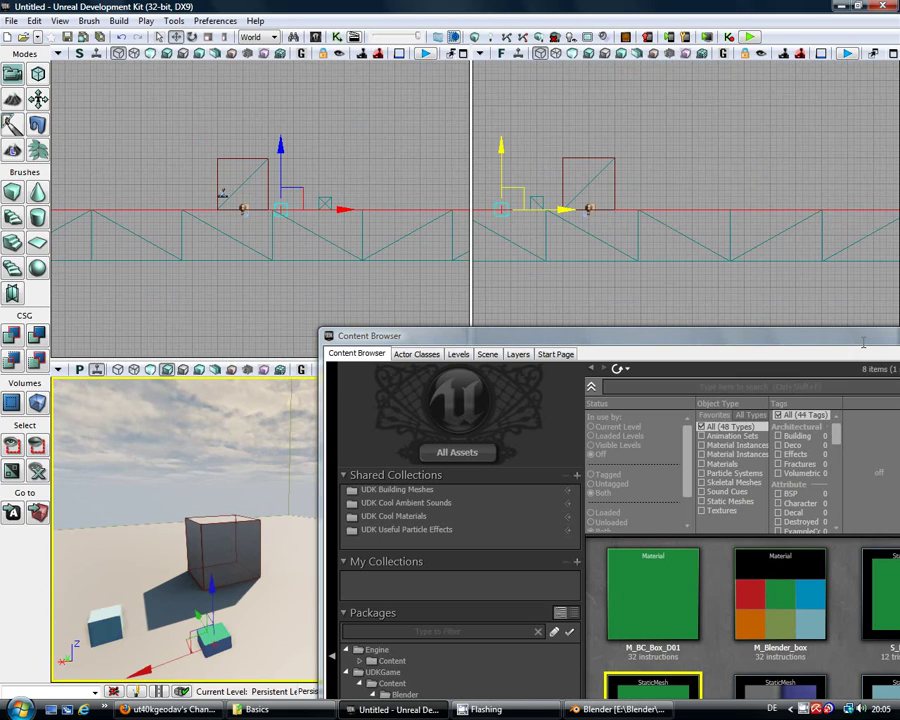
left_click_drag(862, 343, 692, 374)
left_click_drag(212, 595, 212, 590)
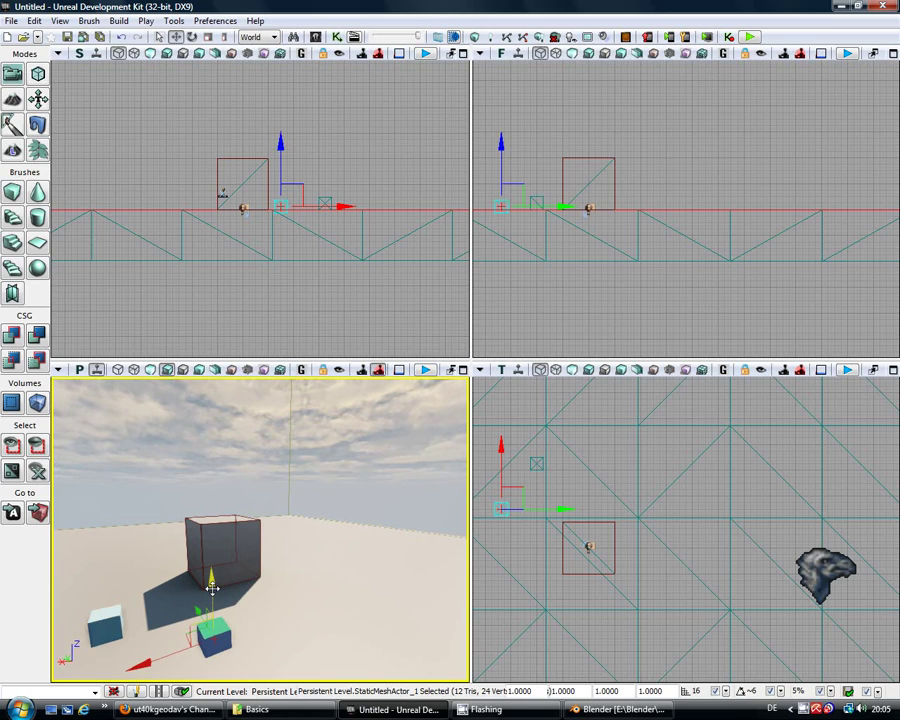
left_click_drag(212, 589, 212, 585)
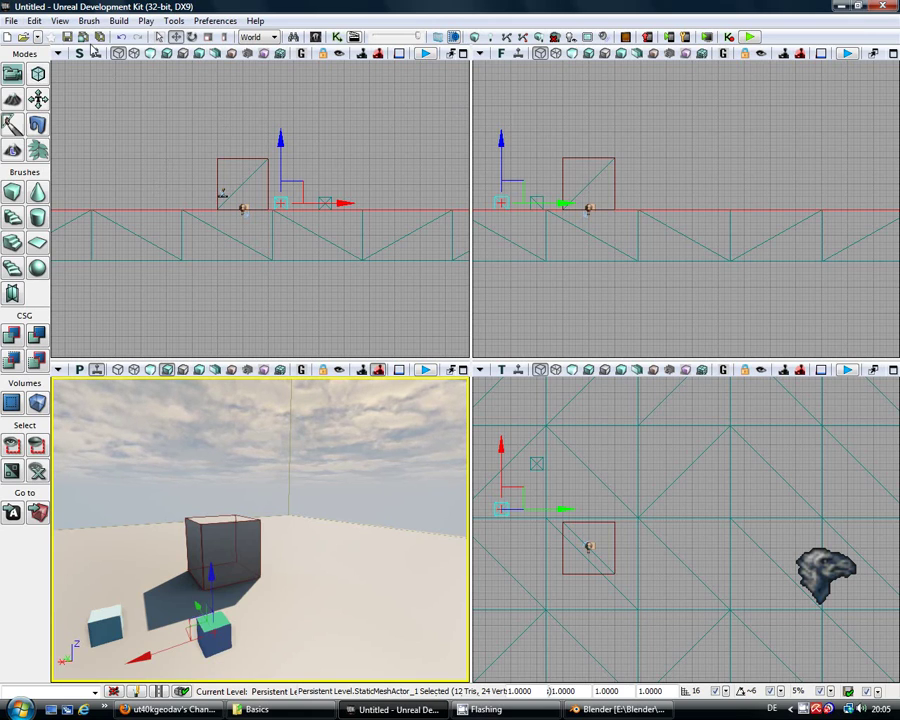
left_click(63, 22)
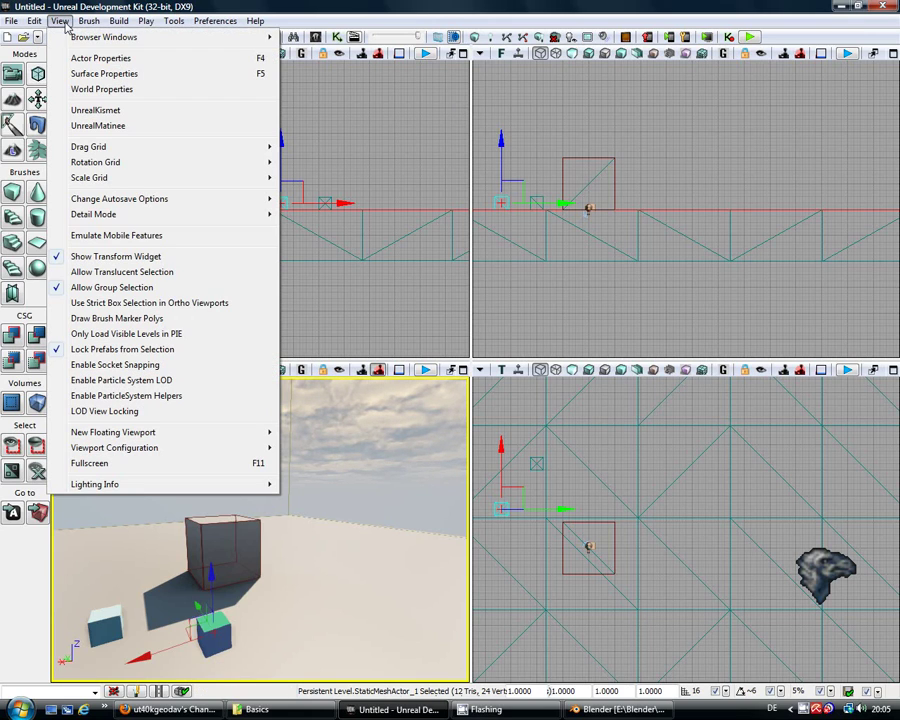
left_click(105, 91)
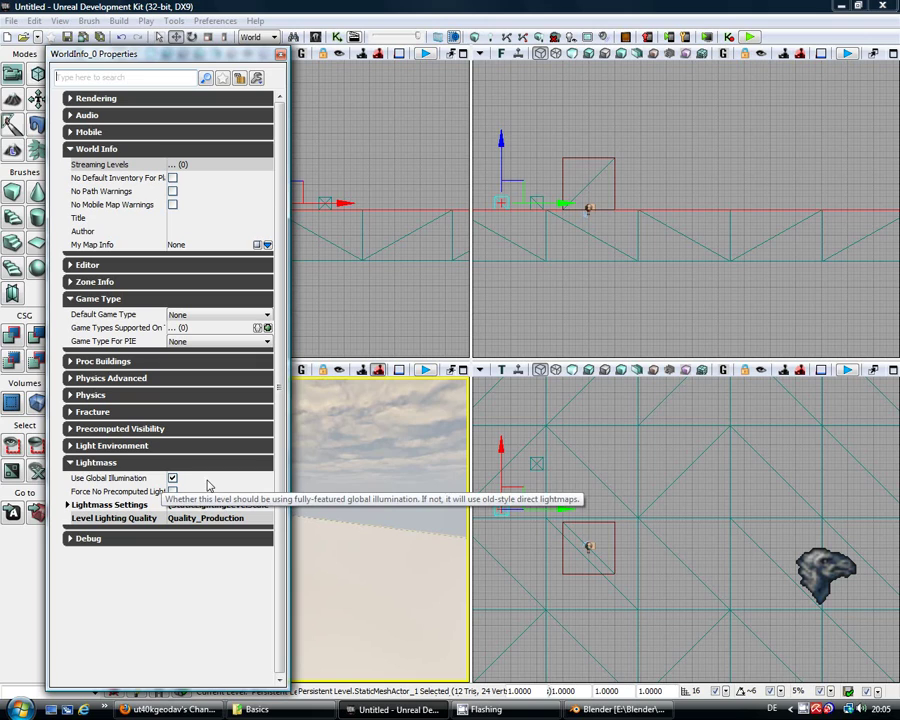
left_click(281, 57)
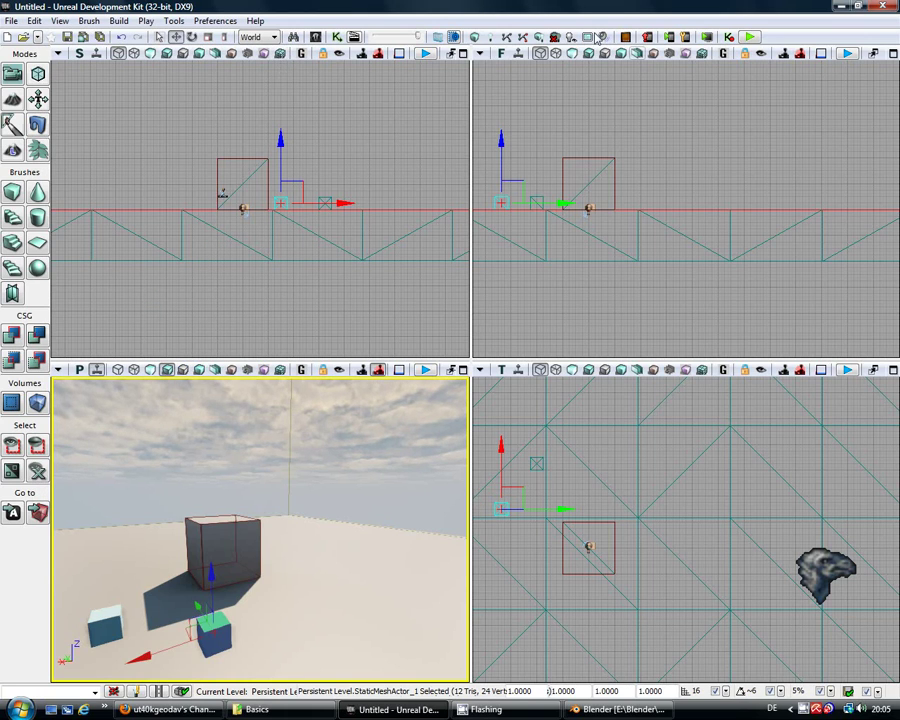
Run Build All to build the level geometry and Lightmass lighting.
left_click(539, 38)
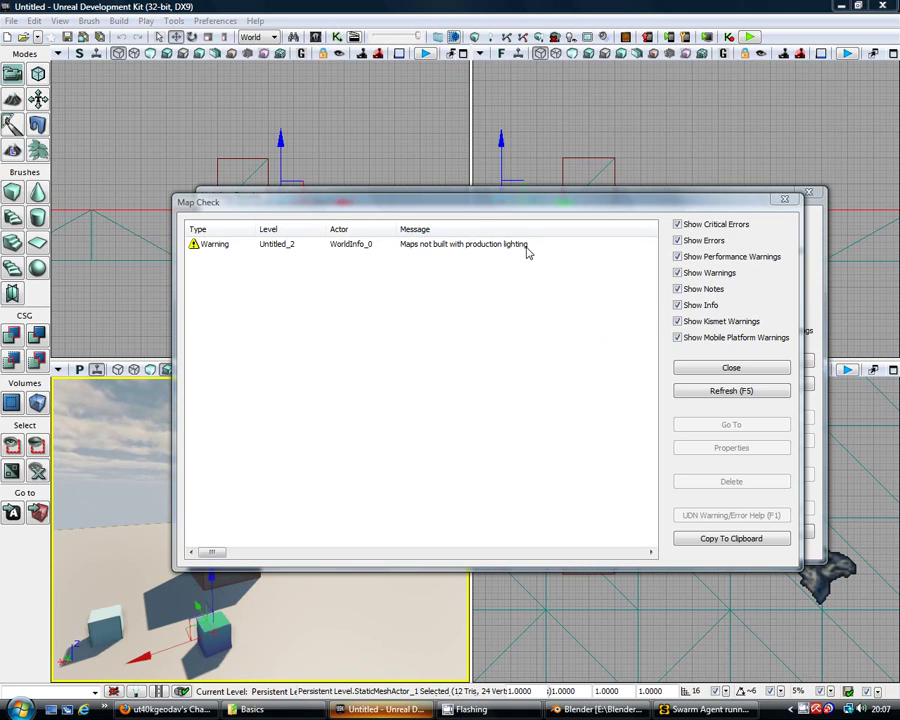
Close Map Check and move Lighting Results up to read S_BC_Box_01's LightMapCoordinateIndex warning.
left_click(743, 369)
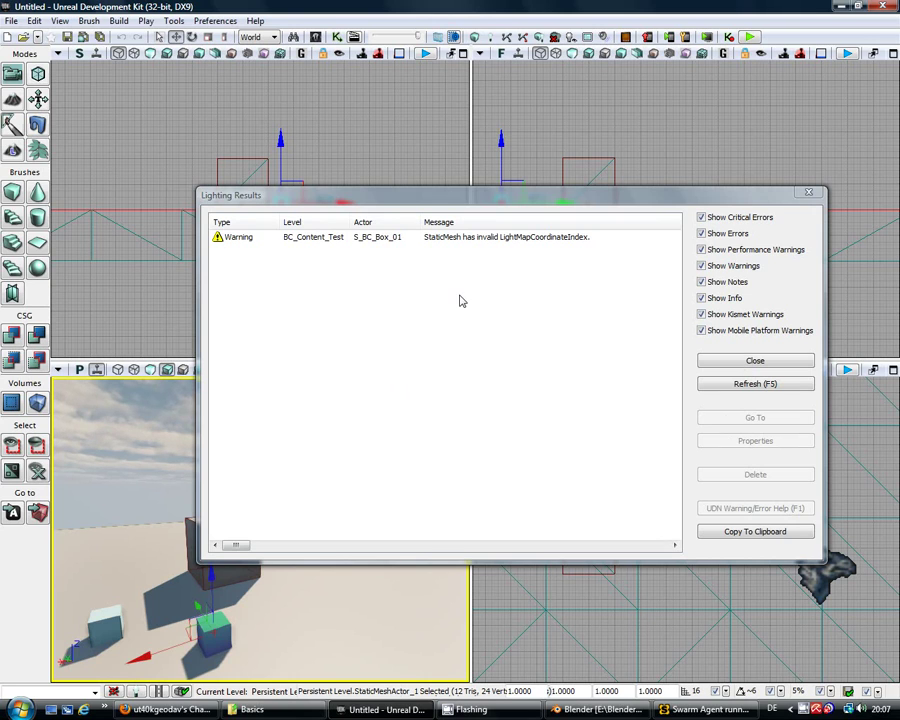
left_click_drag(541, 203, 588, 136)
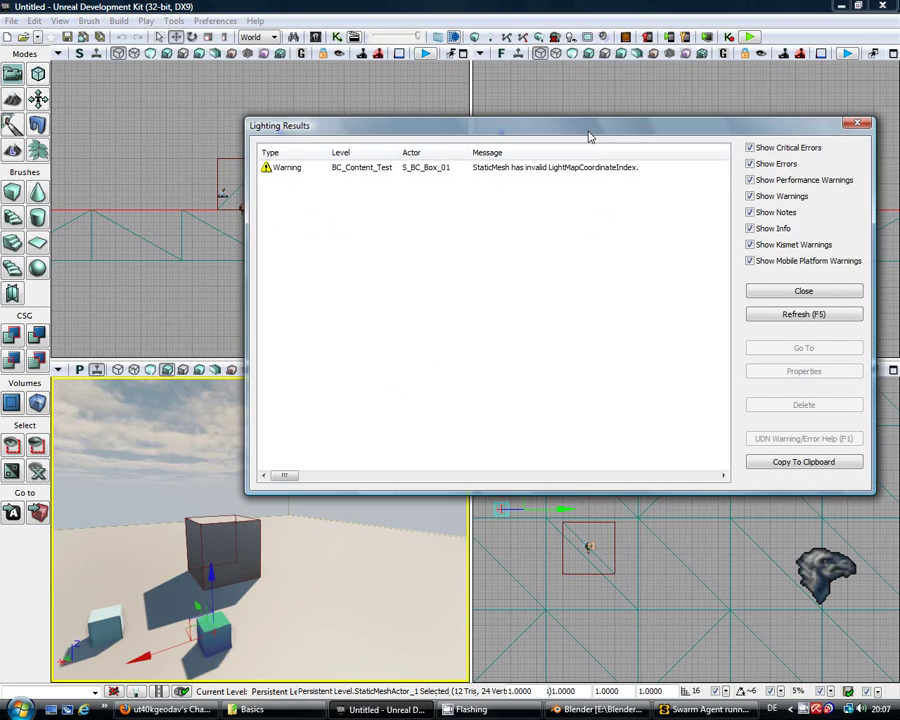